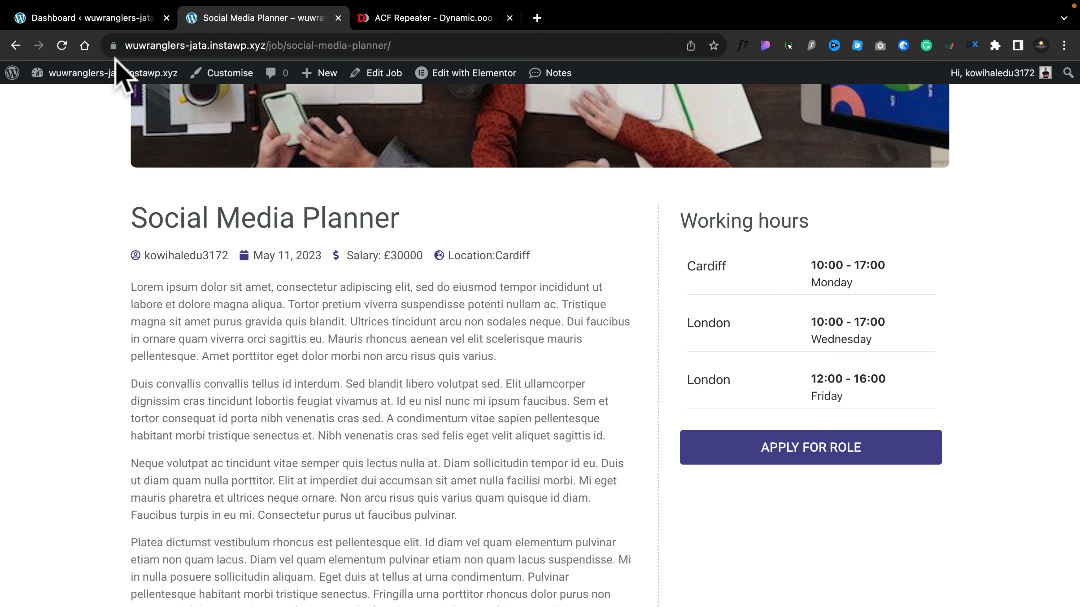
Step: Switch to the ACF Job Details field group editor
click(98, 17)
Step: Expand the Working Hours repeater to review its Office Location, Day of the week and Hours sub fields
click(193, 431)
scroll(395, 427, down, 2)
scroll(399, 430, down, 8)
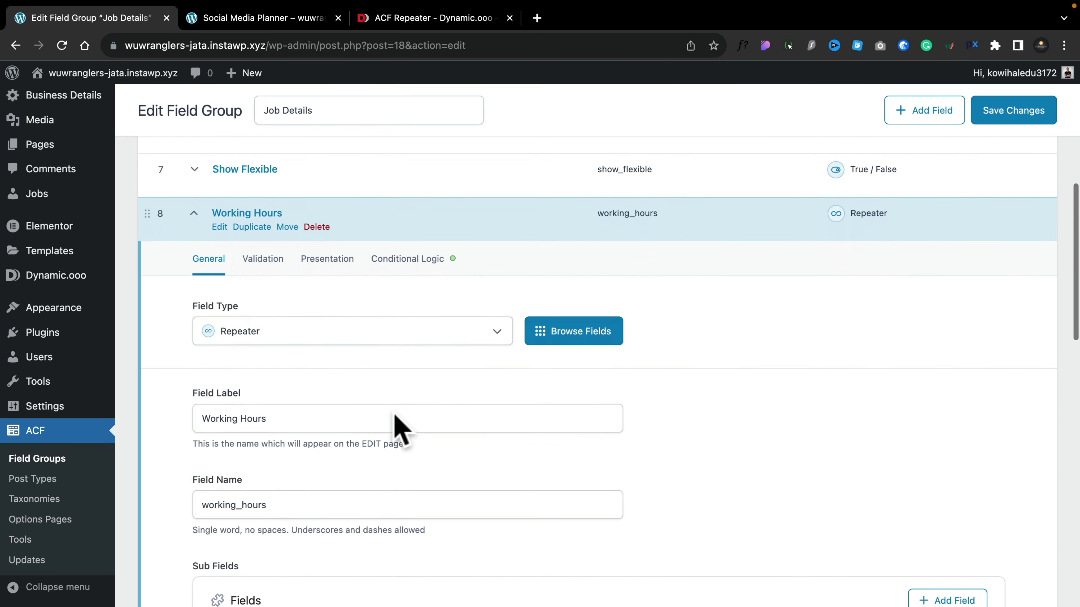
scroll(395, 426, down, 2)
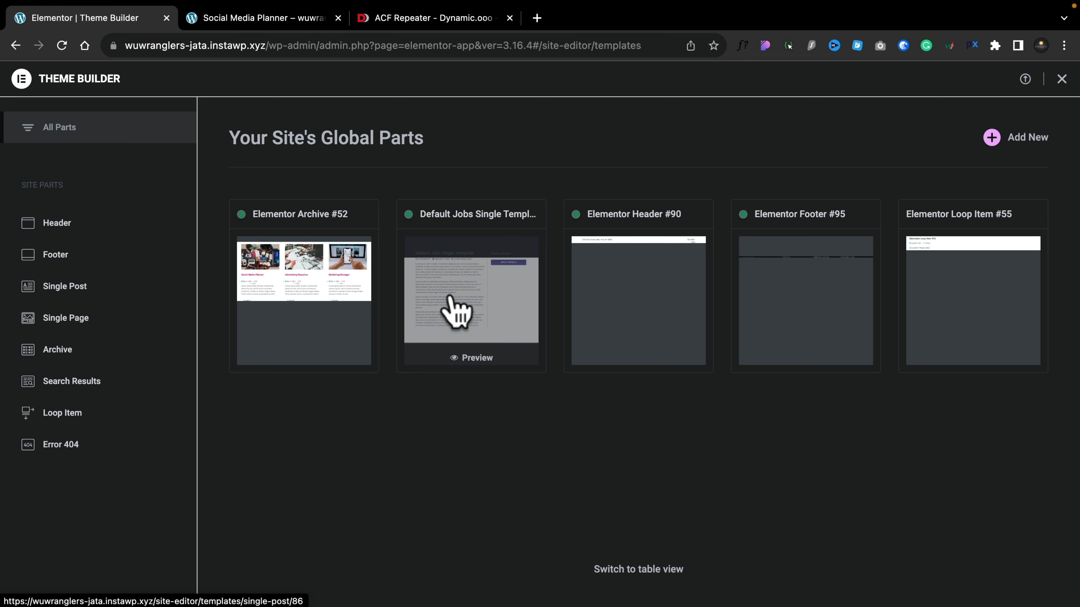
Step: Open the Default Jobs Single Template, delete its old ACF Repeater widget, and search widgets for 'repea'
click(507, 272)
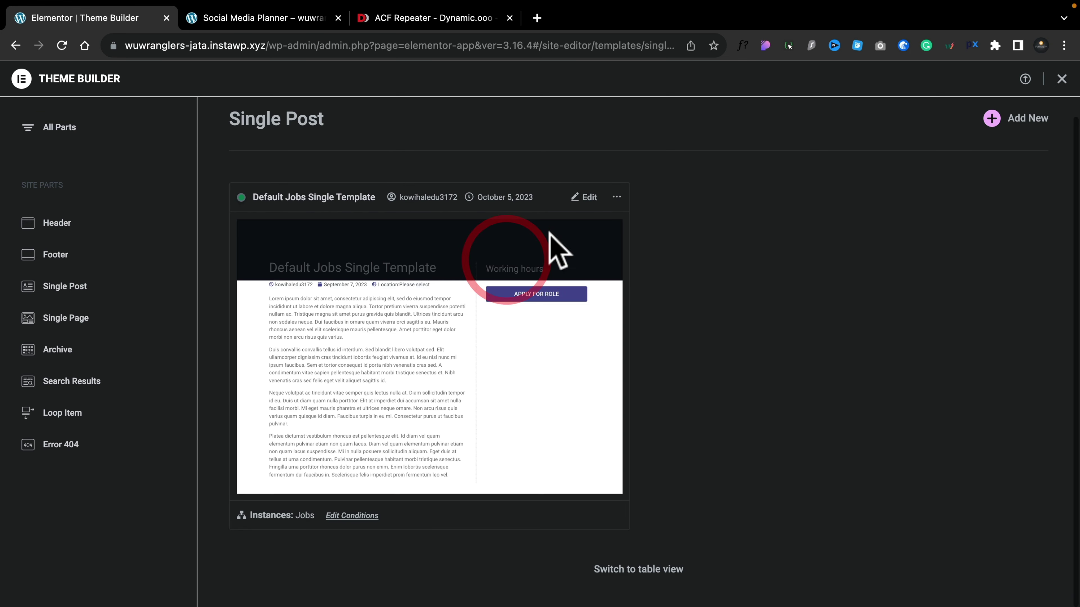
click(586, 197)
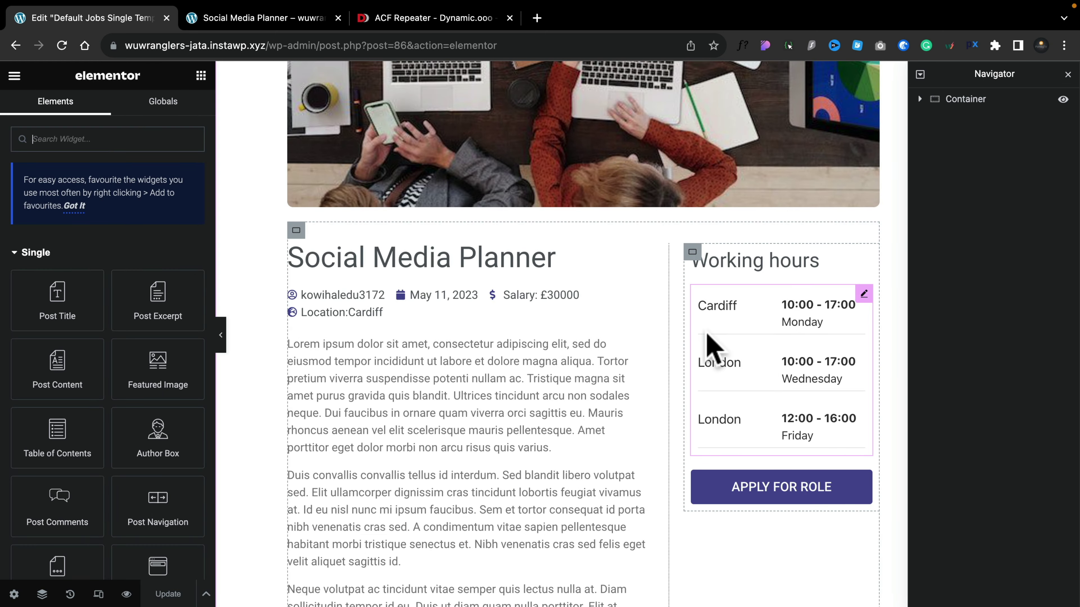
click(860, 294)
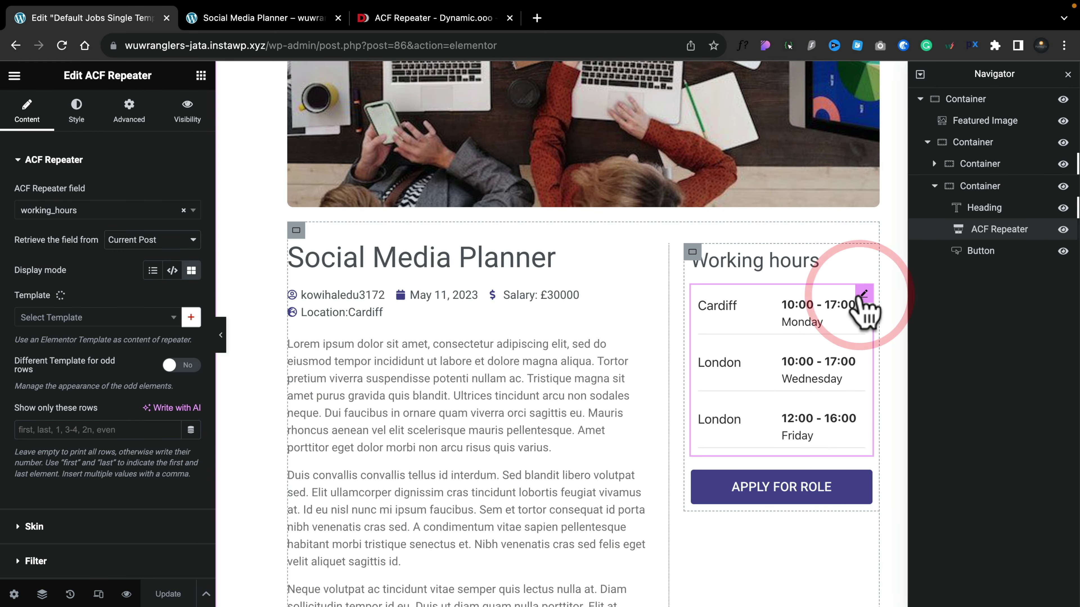
right_click(859, 295)
key(Delete)
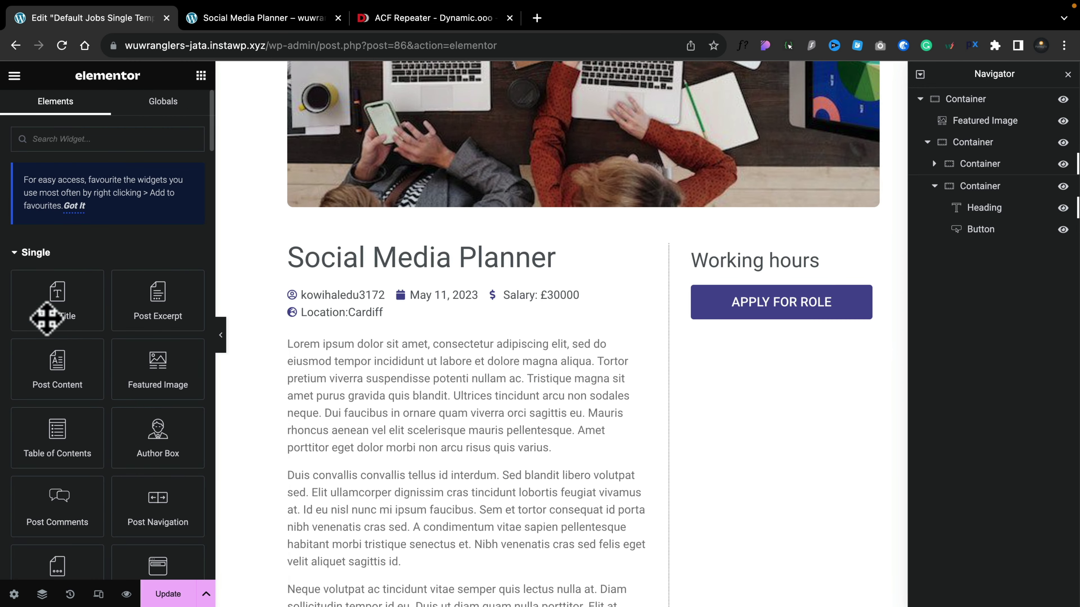
click(96, 140)
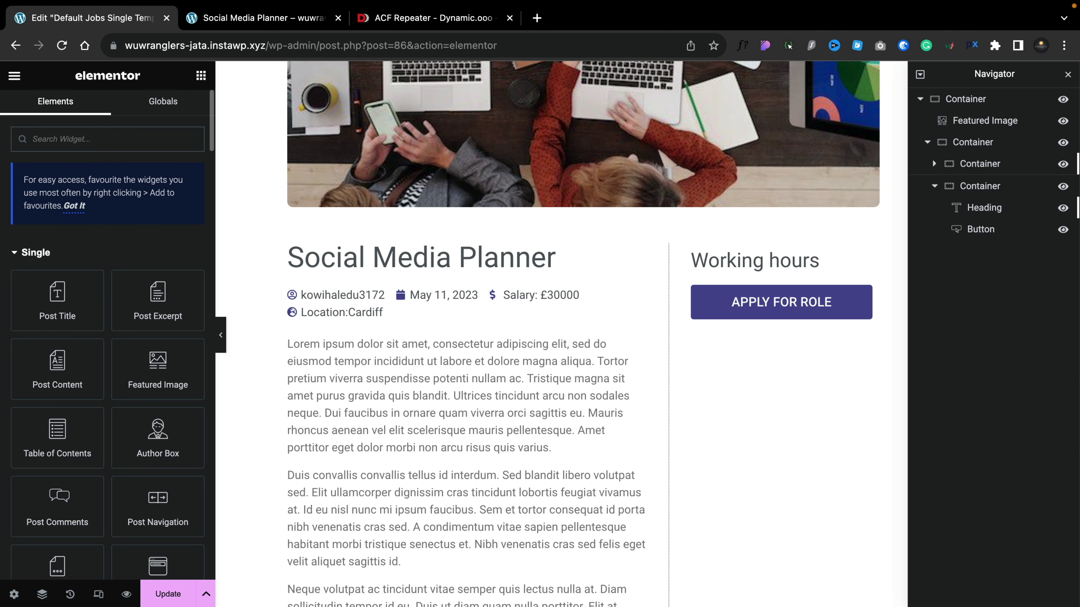
text(repeater)
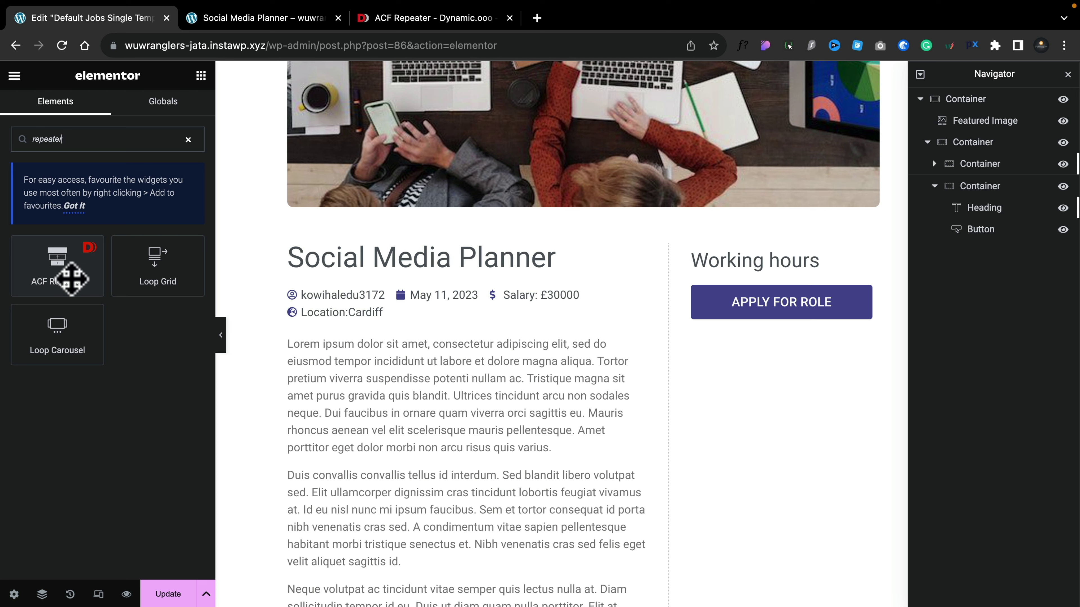
Step: Drop a new ACF Repeater widget into the Working hours column above Apply for Role
drag(69, 280, 755, 289)
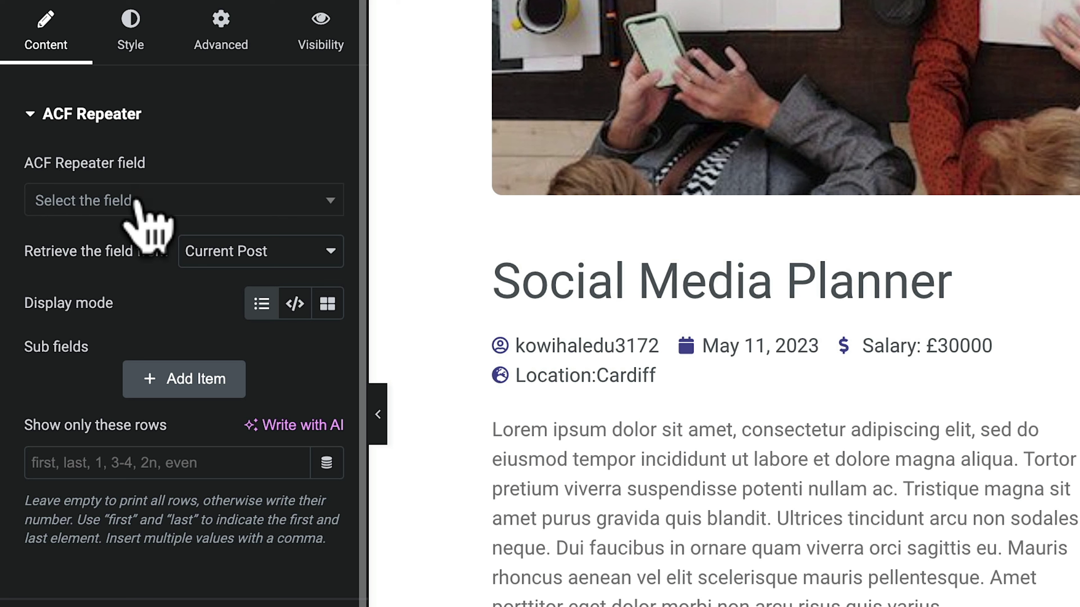
Step: Set the repeater field to Job Details > Working Hours, retrieved from the Current Post
click(136, 201)
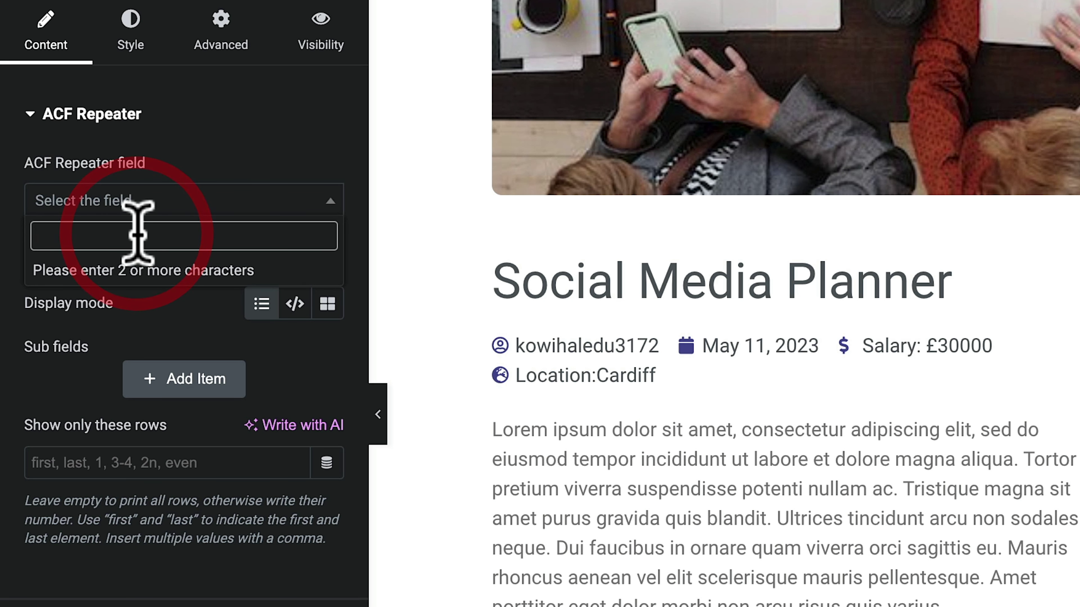
text(working)
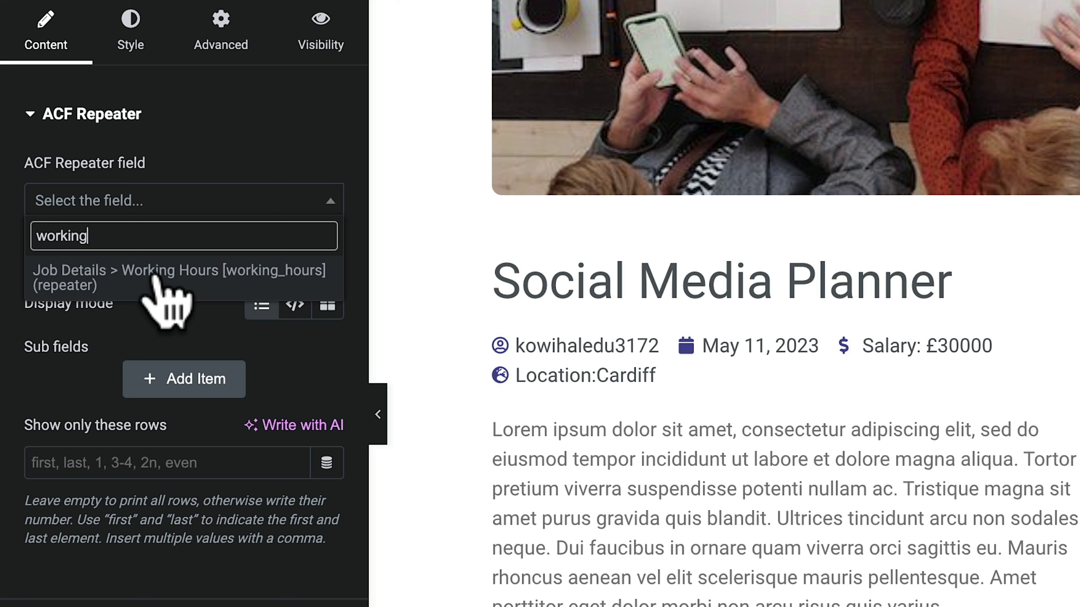
click(156, 278)
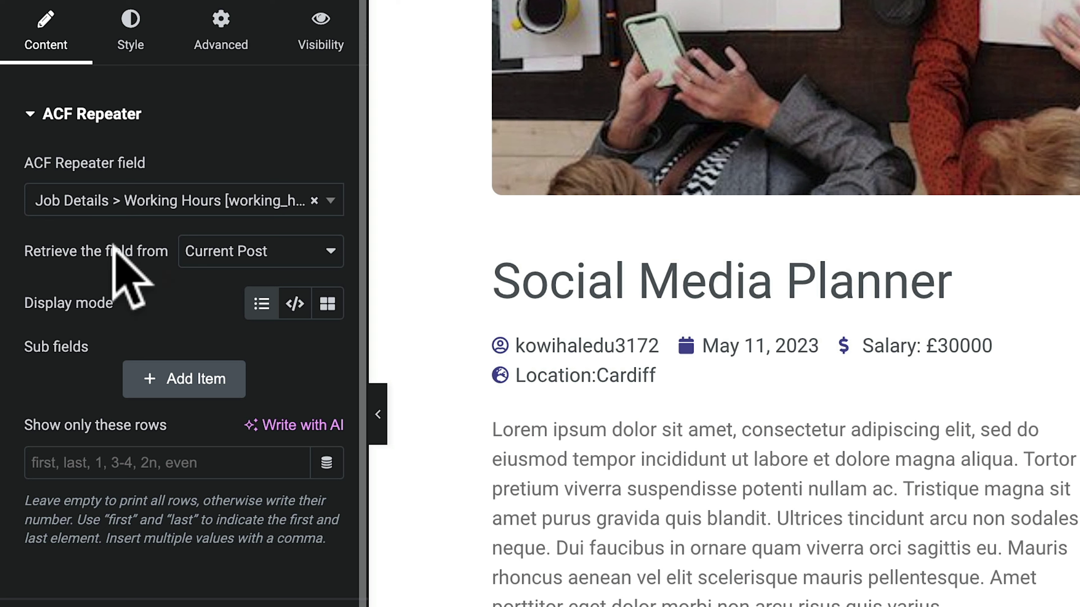
click(98, 251)
click(246, 261)
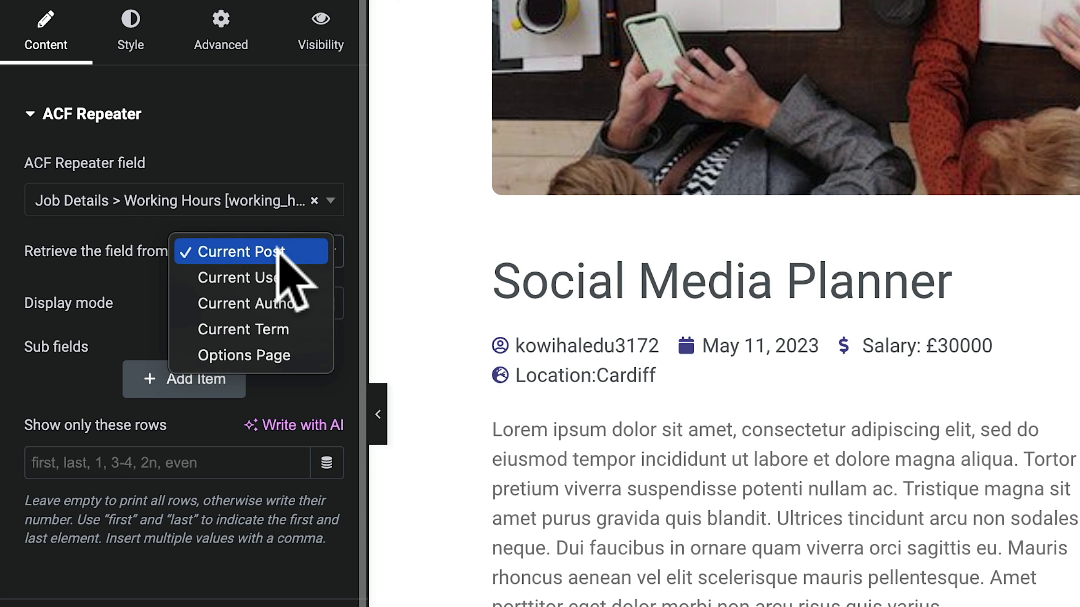
click(280, 254)
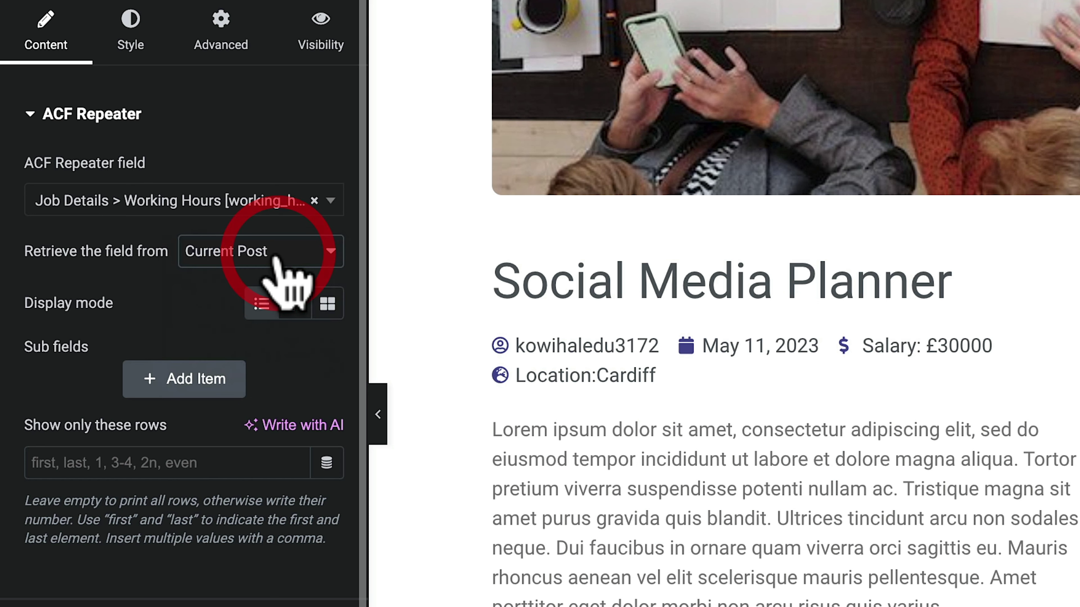
scroll(132, 326, down, 1)
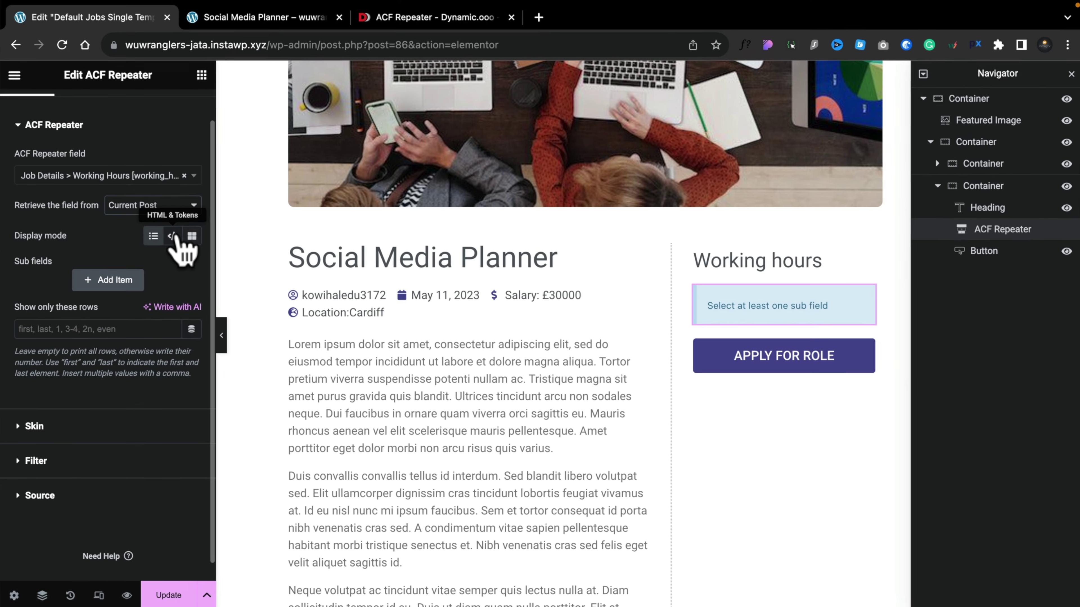
click(173, 236)
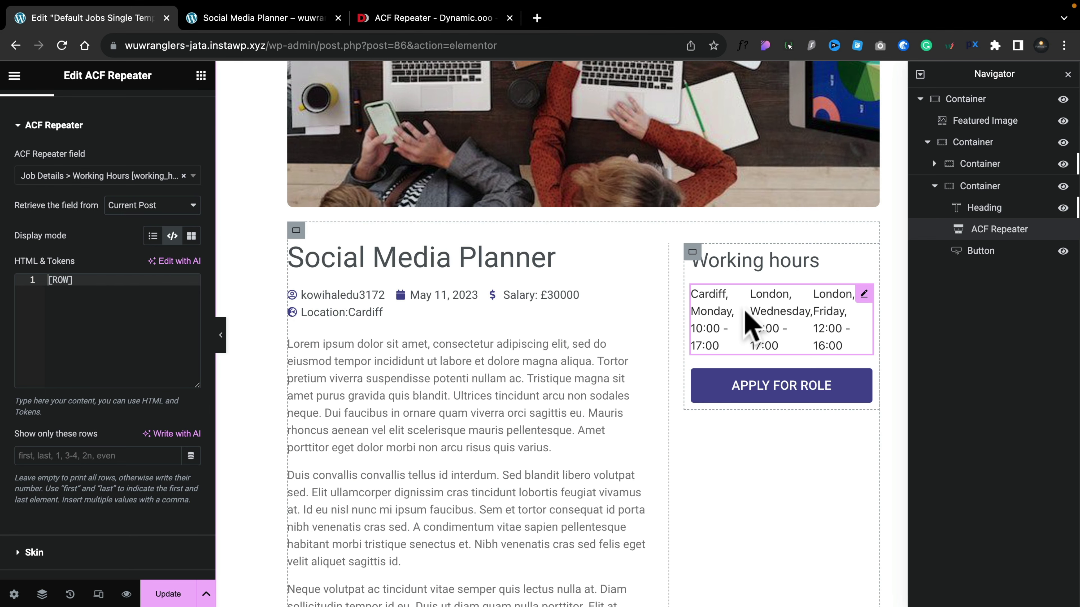
click(152, 236)
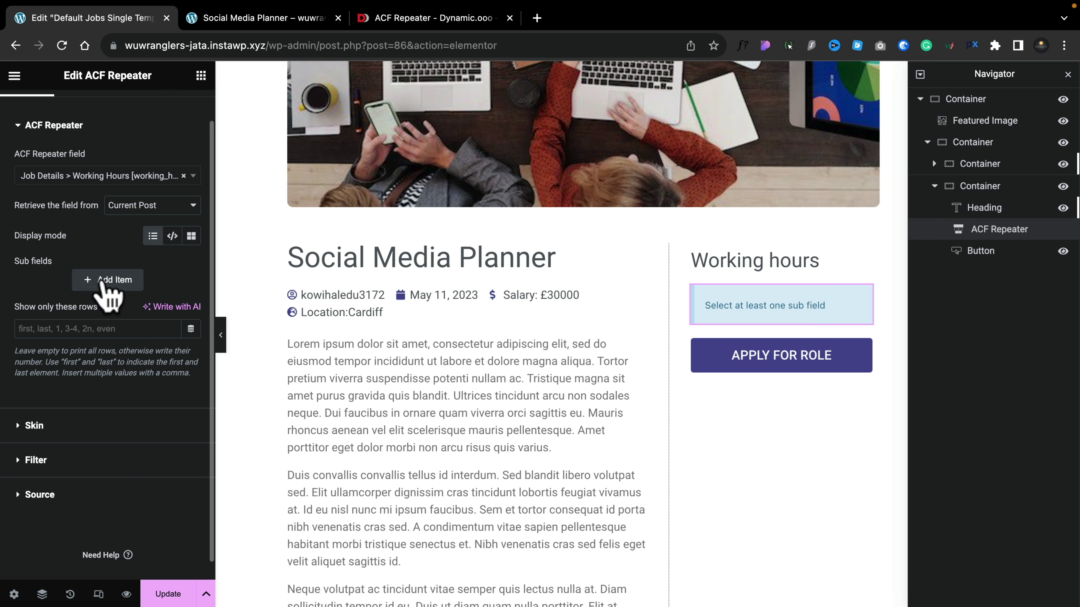
click(106, 281)
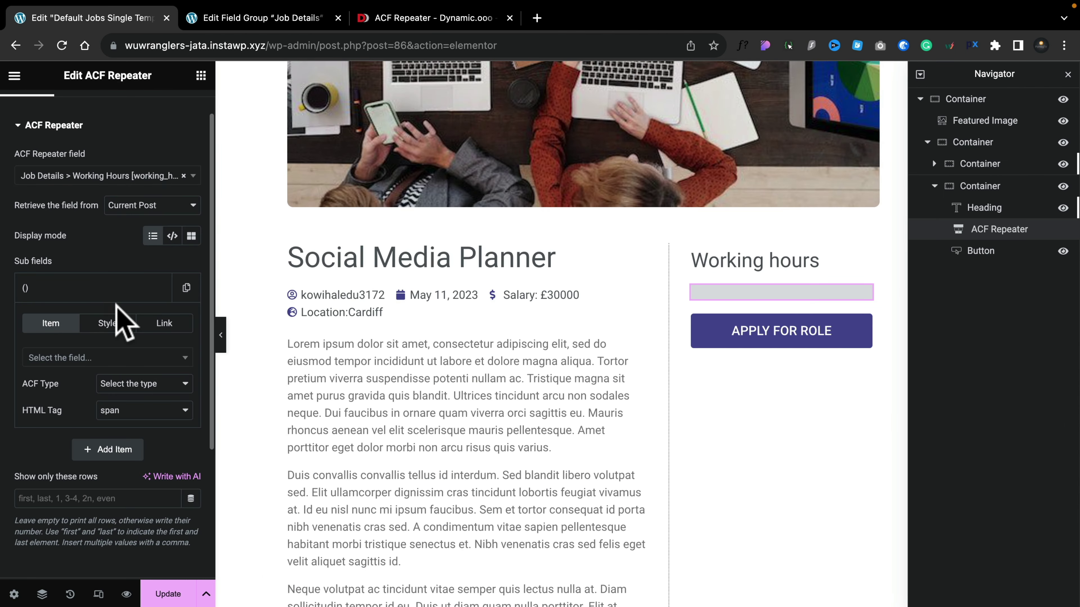
Step: Add Working Hours > Office Location as the first sub field with ACF Type Text
click(83, 362)
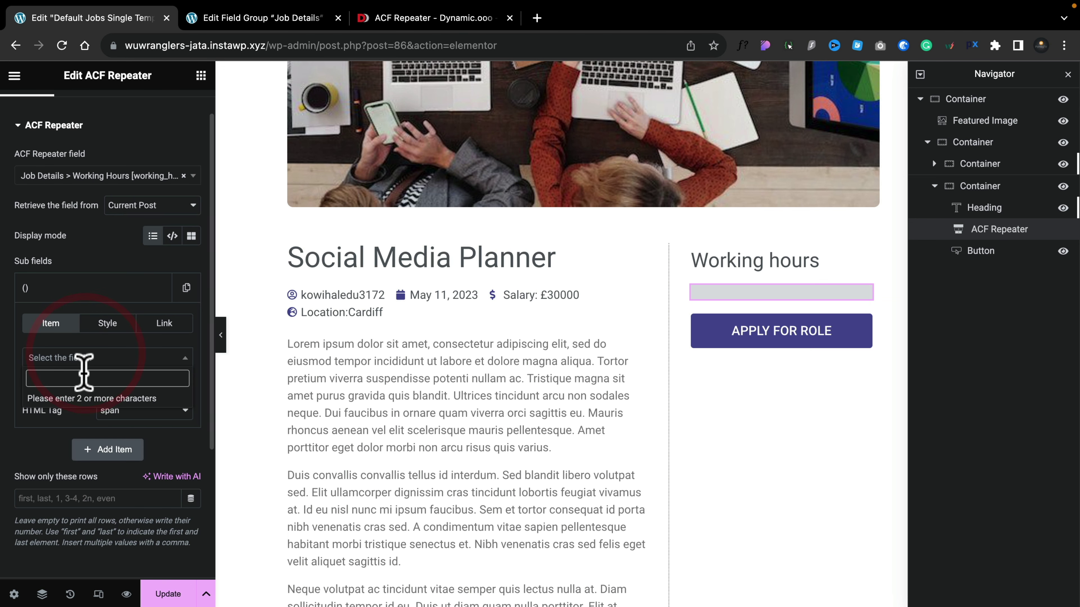
click(255, 19)
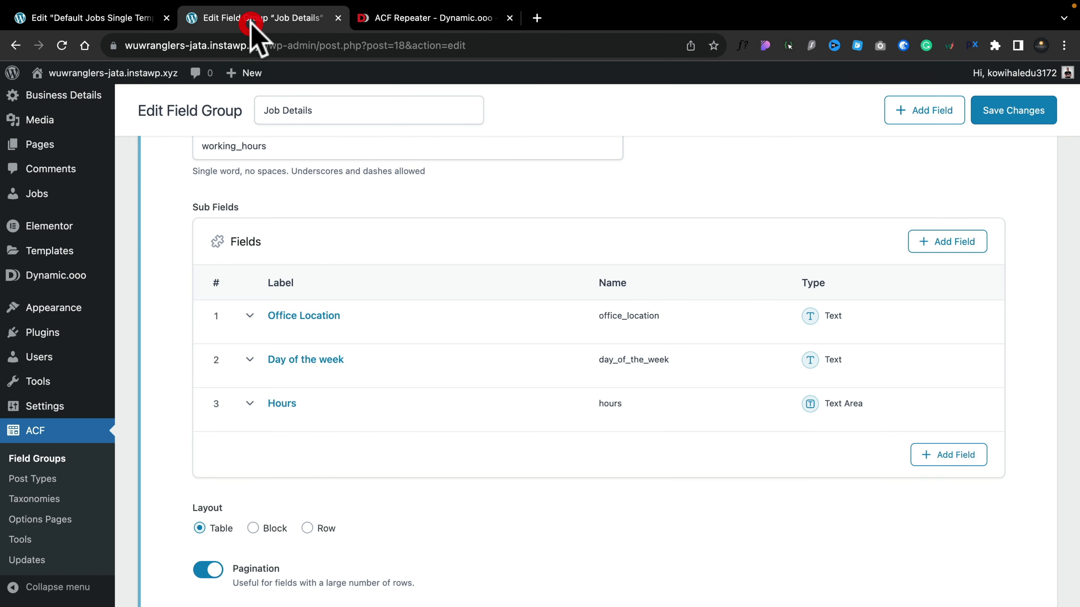
click(105, 18)
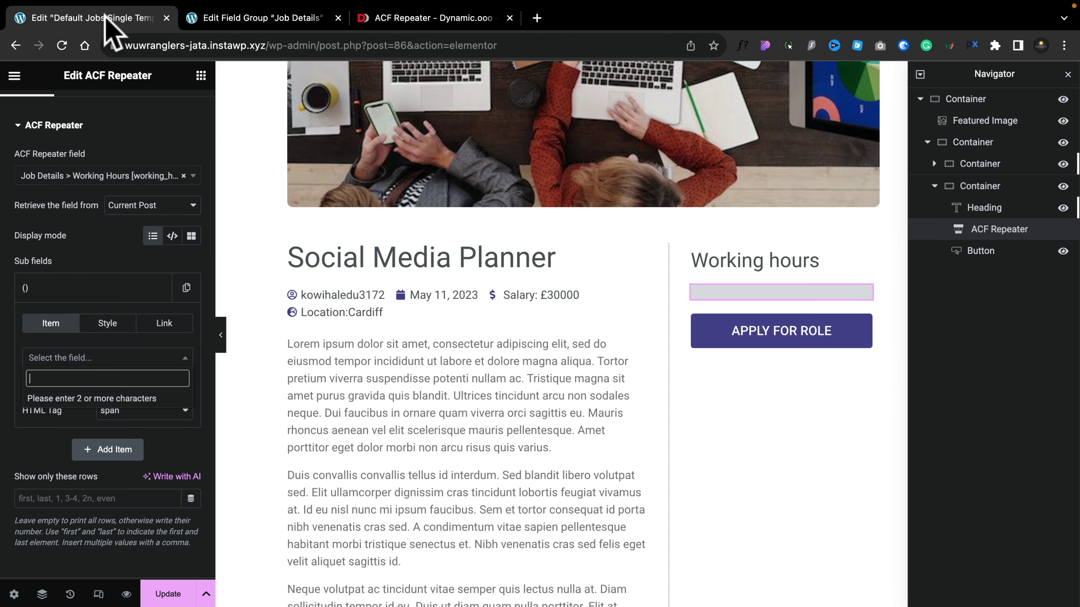
text(d)
text(office)
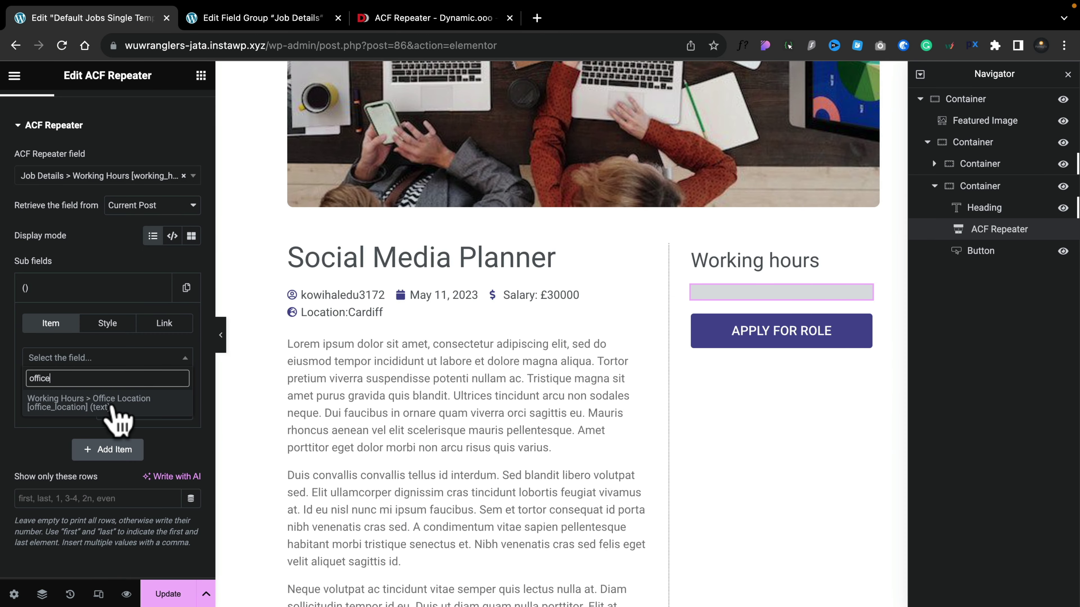
click(113, 404)
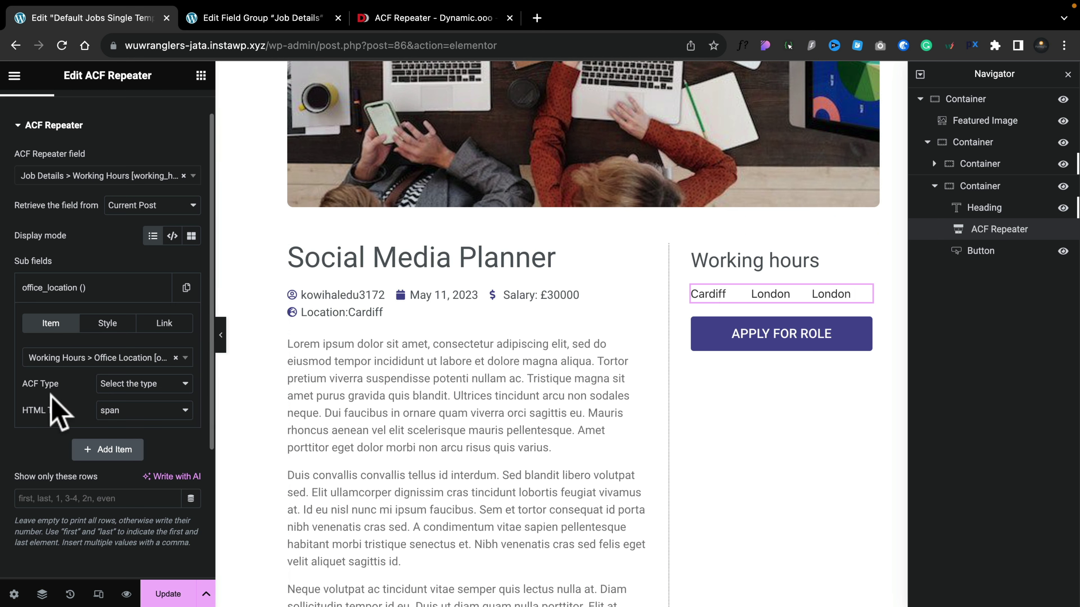
click(145, 384)
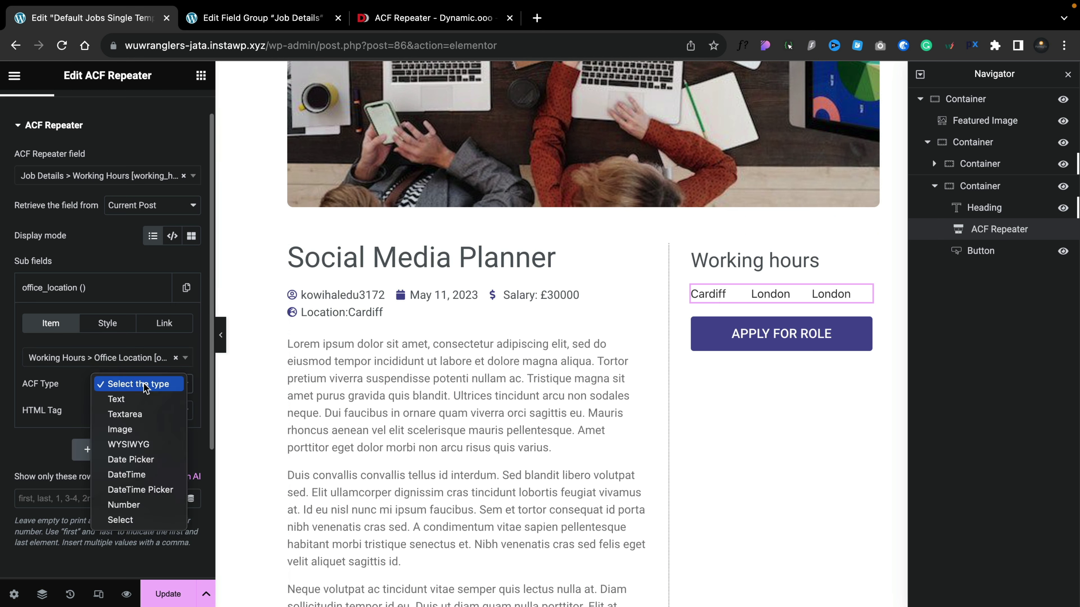
click(135, 399)
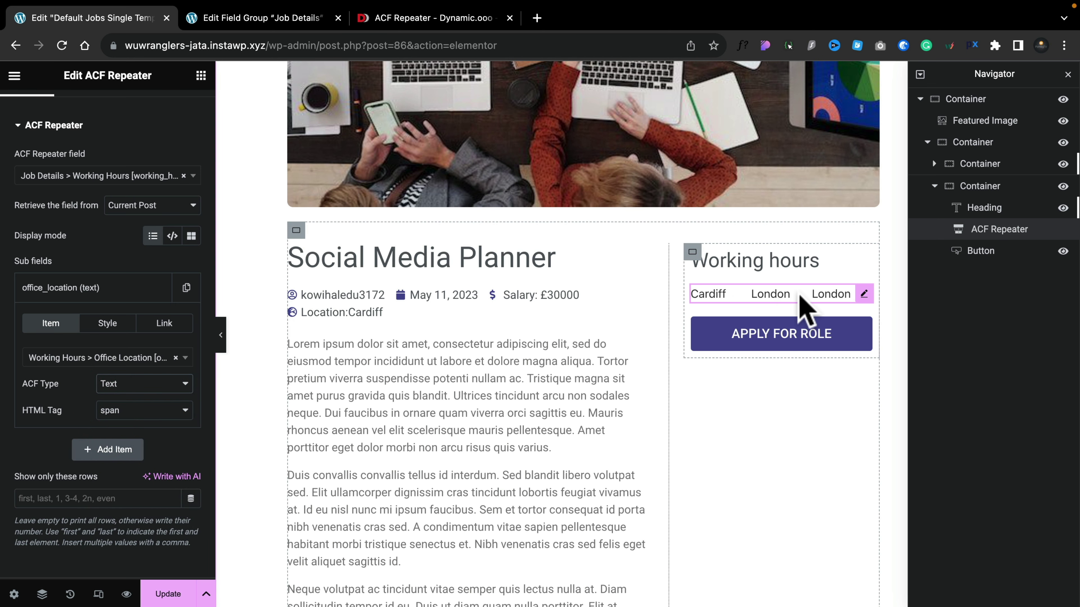
Step: Set the office_location sub field's HTML Tag to p
click(156, 410)
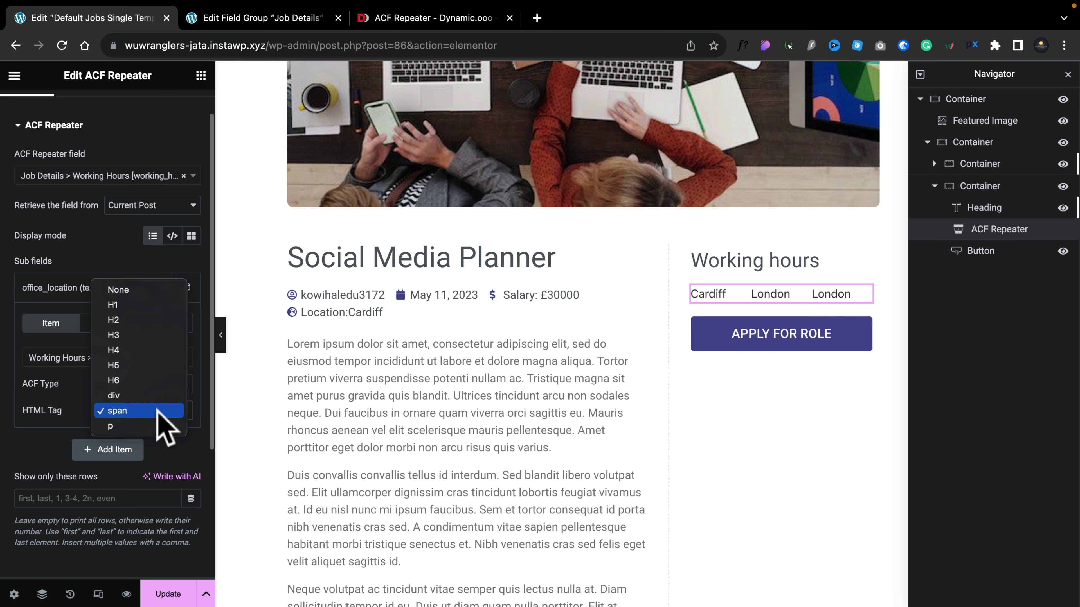
click(127, 427)
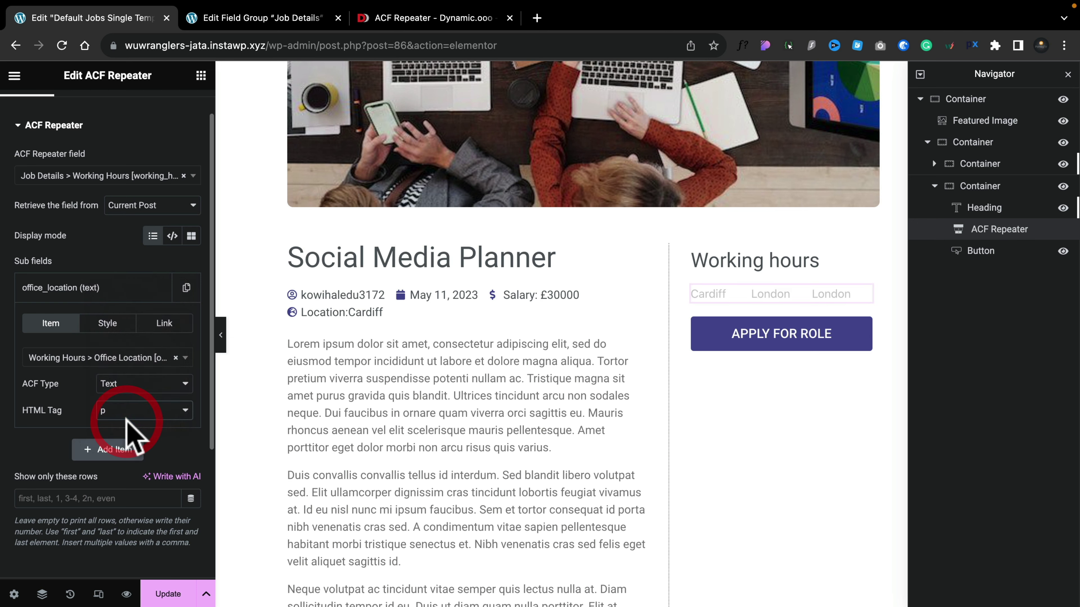
click(104, 325)
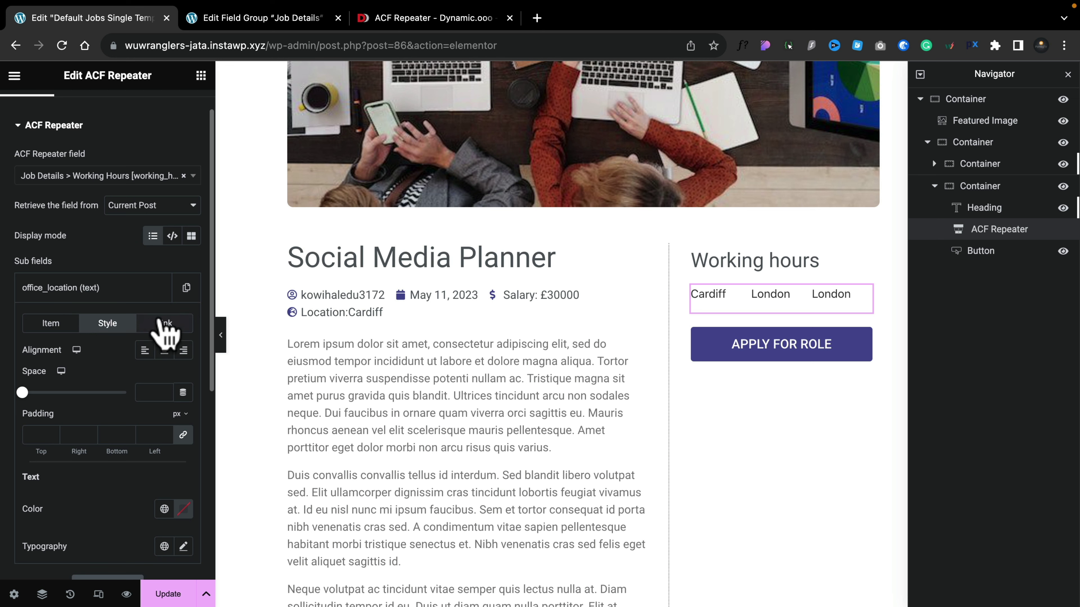
click(165, 327)
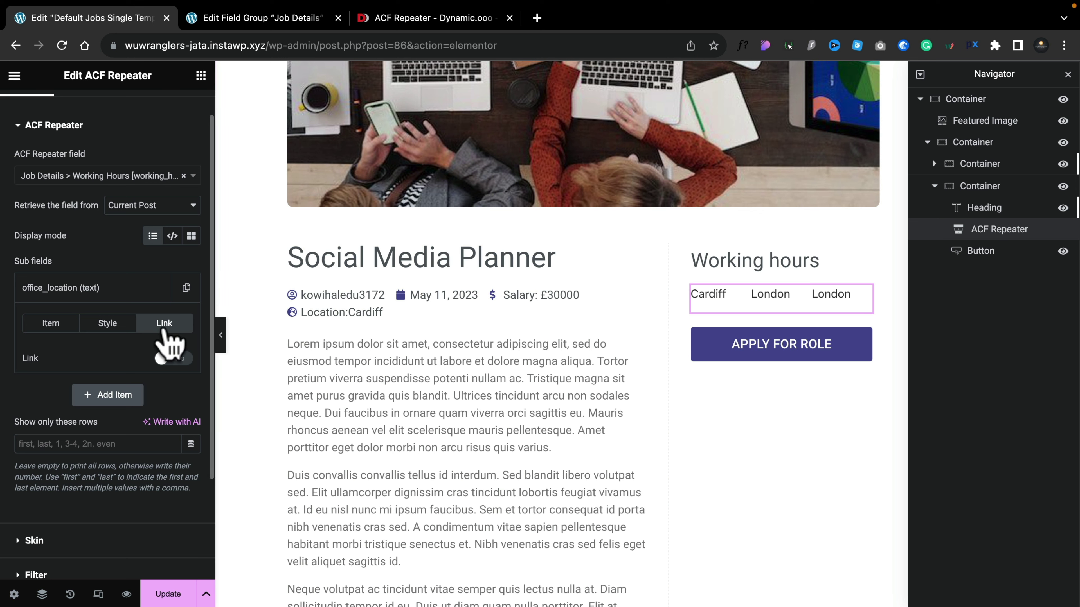
click(107, 293)
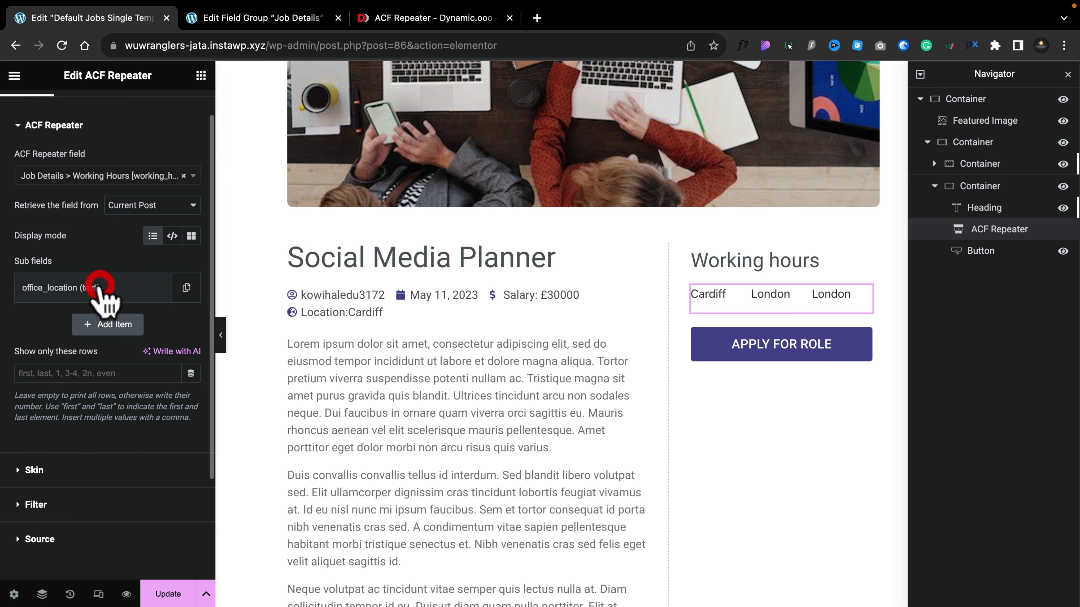
Step: Add a Day of the week sub field with ACF Type Text and HTML Tag p
click(125, 325)
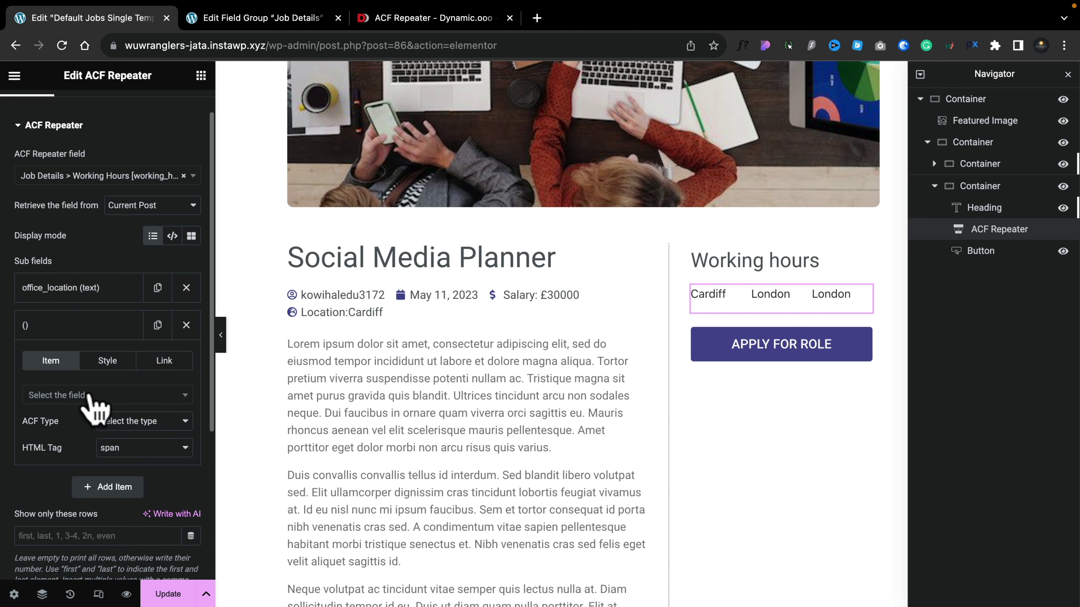
click(90, 396)
click(244, 17)
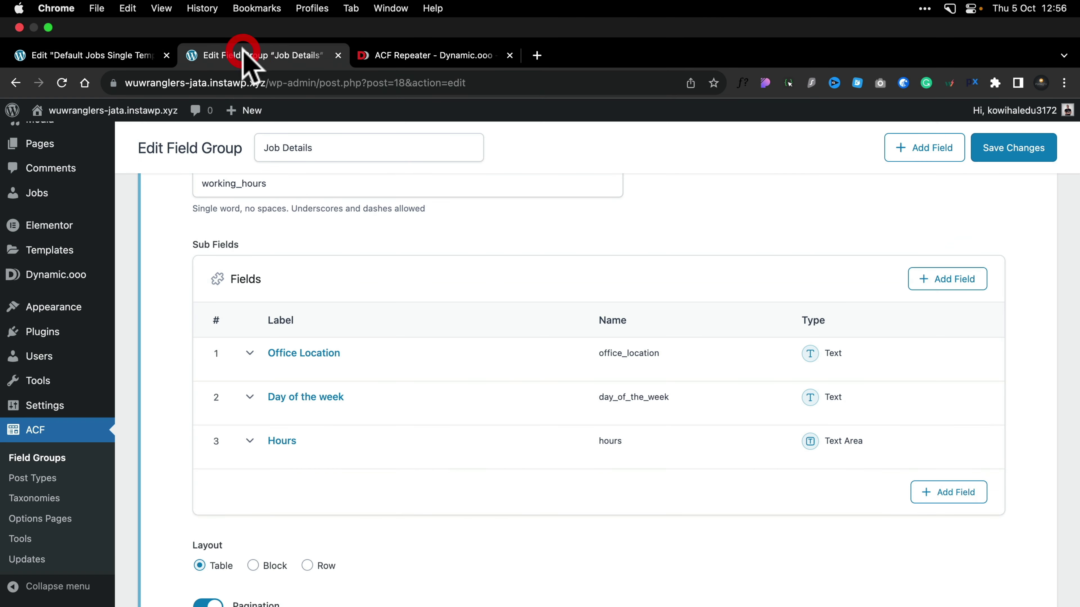
click(70, 18)
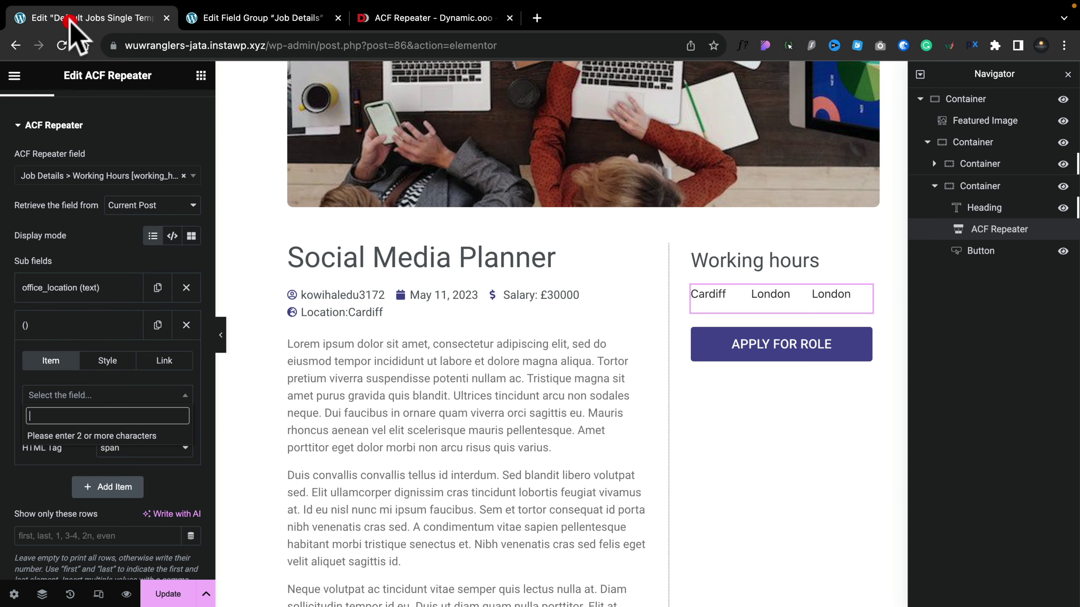
text(day)
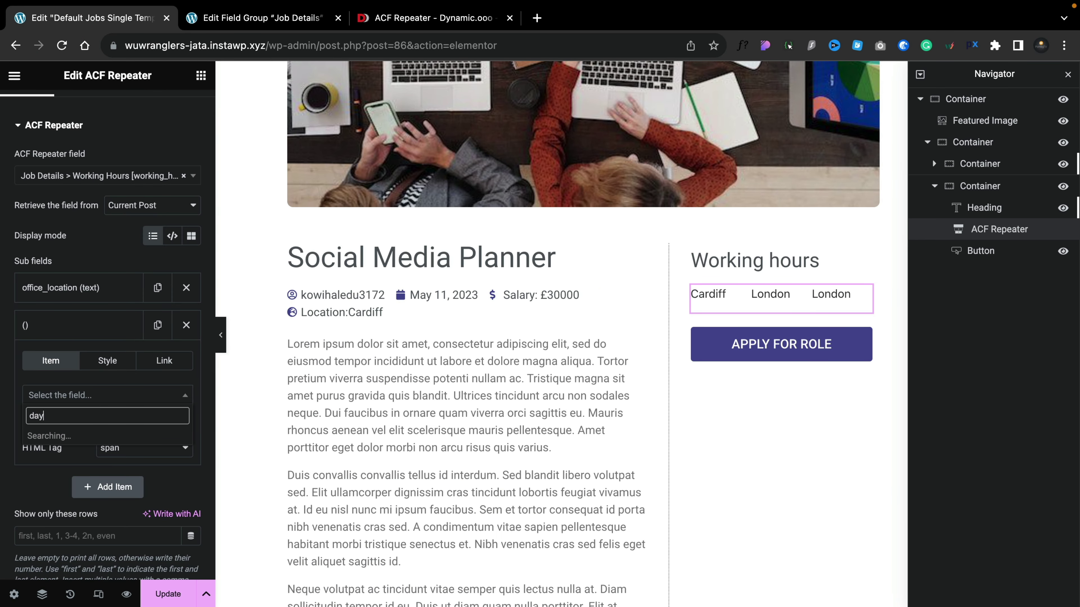
click(121, 442)
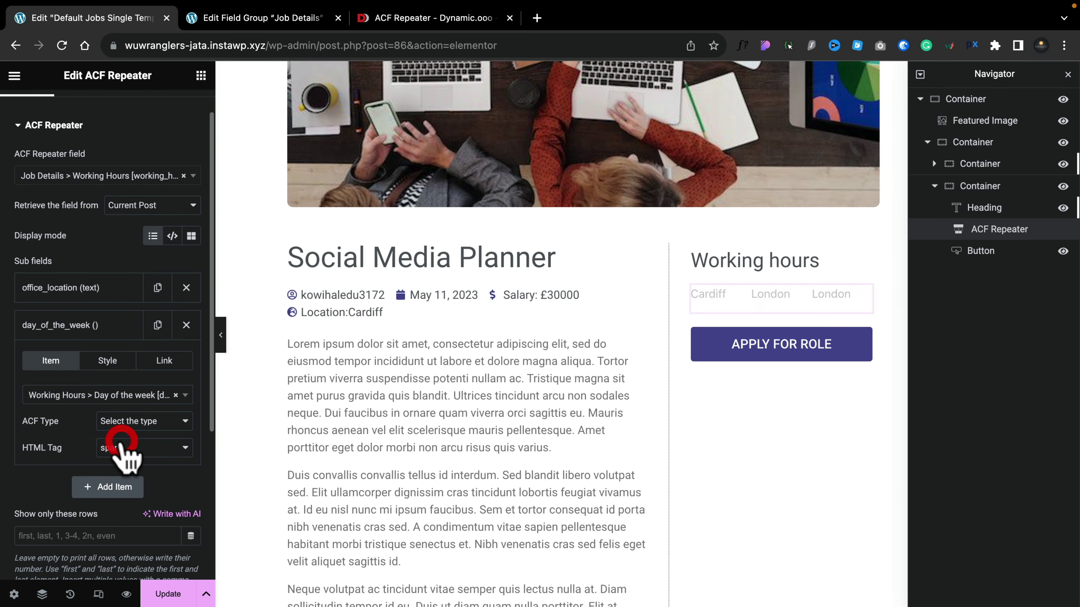
click(138, 421)
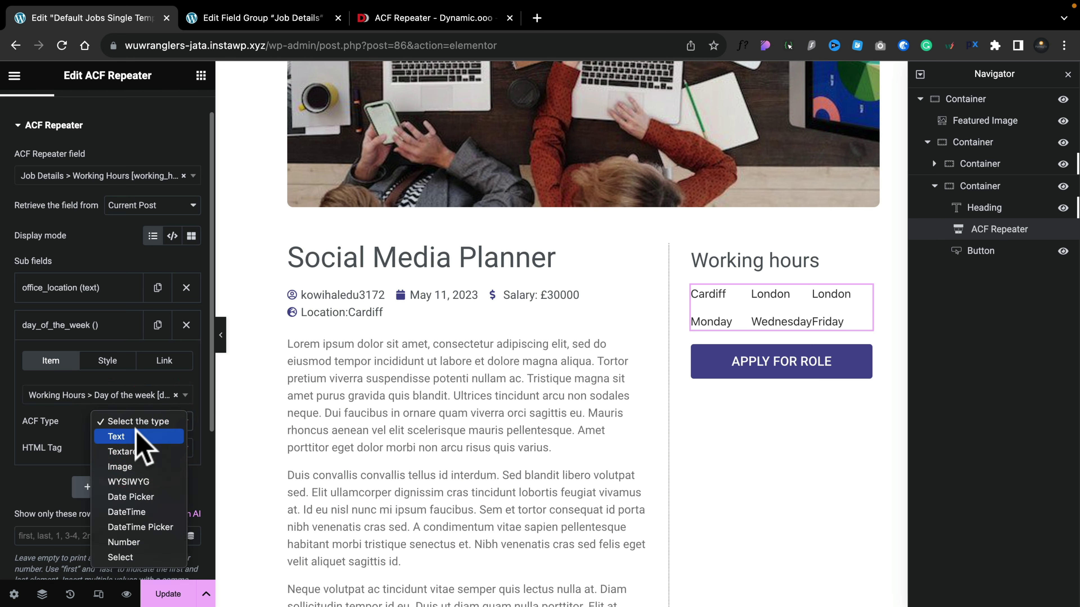
click(135, 434)
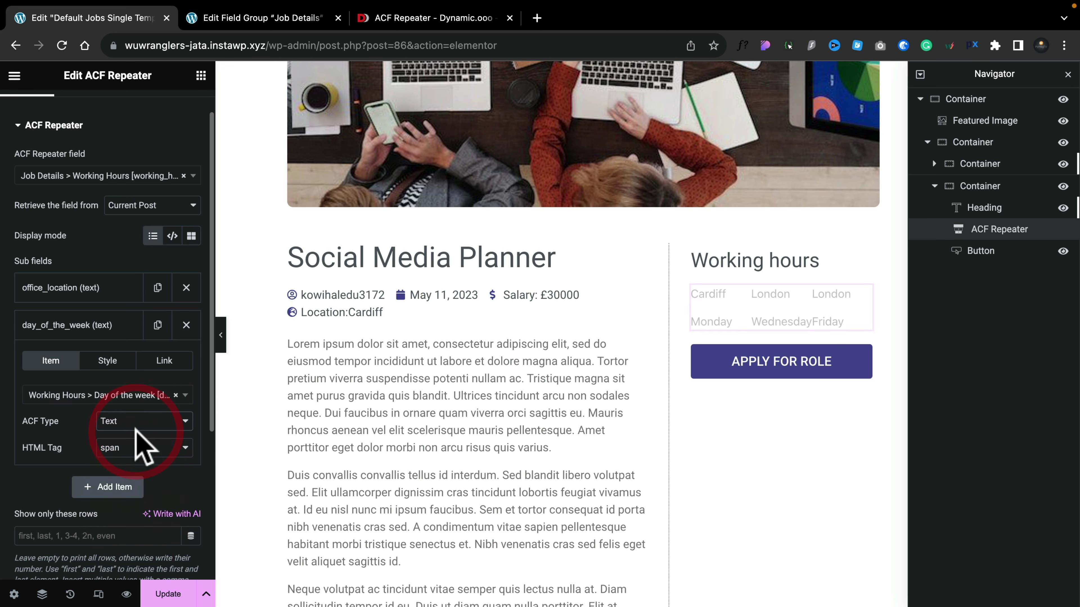
click(130, 448)
click(124, 463)
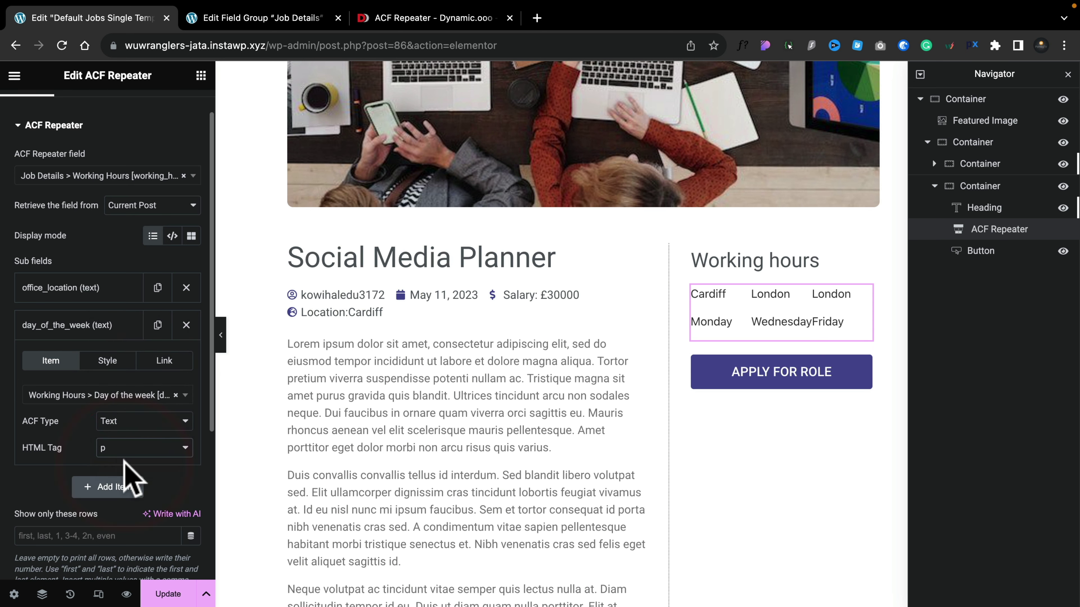
click(108, 362)
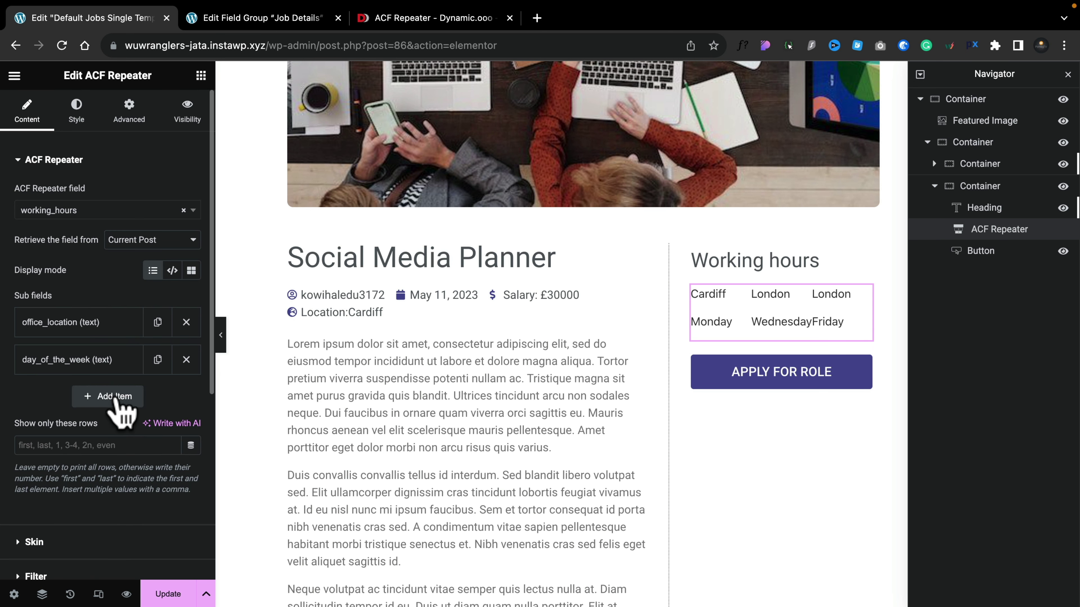
Step: Add Working Hours > Hours as a third sub field, type Textarea, HTML Tag p
click(118, 400)
click(125, 467)
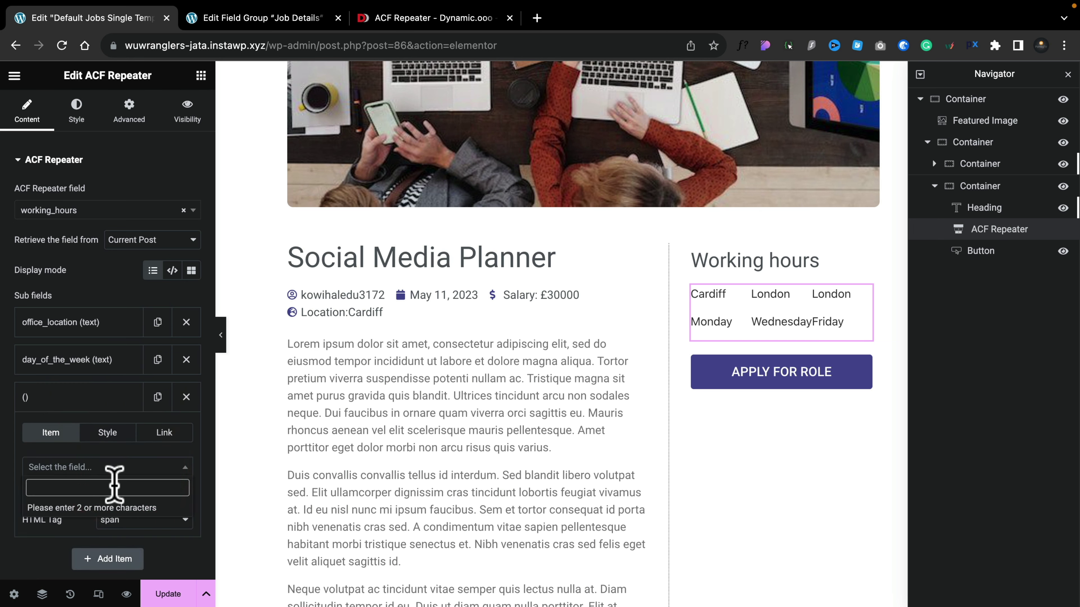
text(hours)
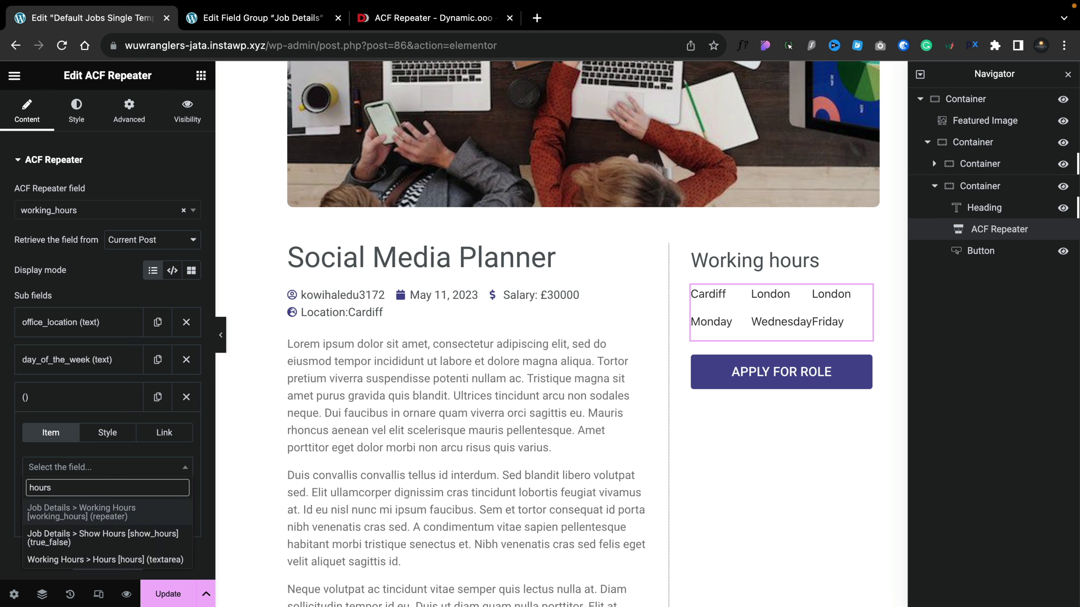
click(124, 560)
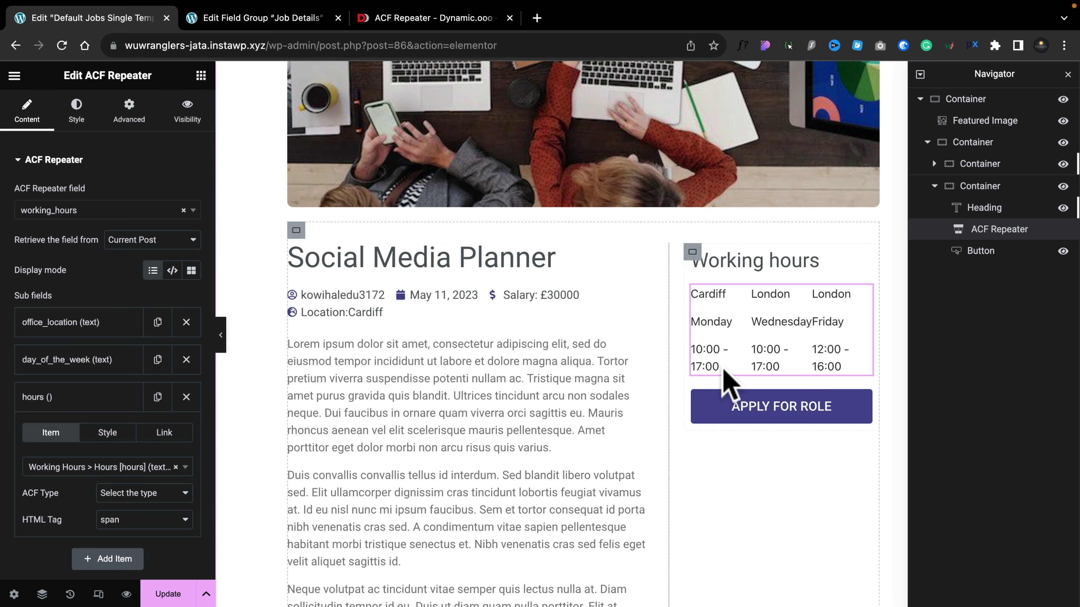
click(147, 493)
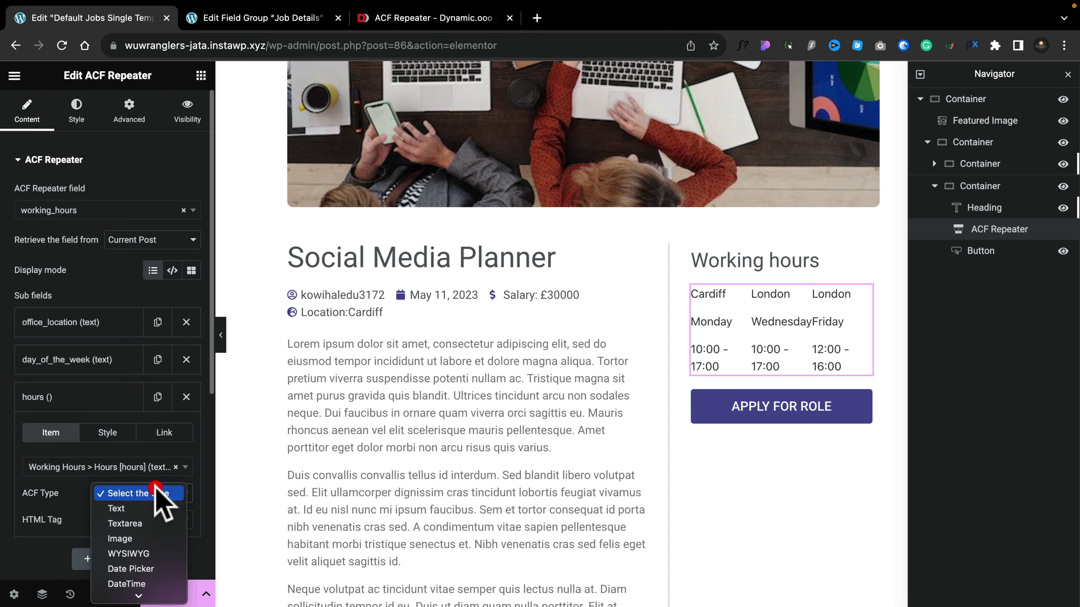
click(147, 524)
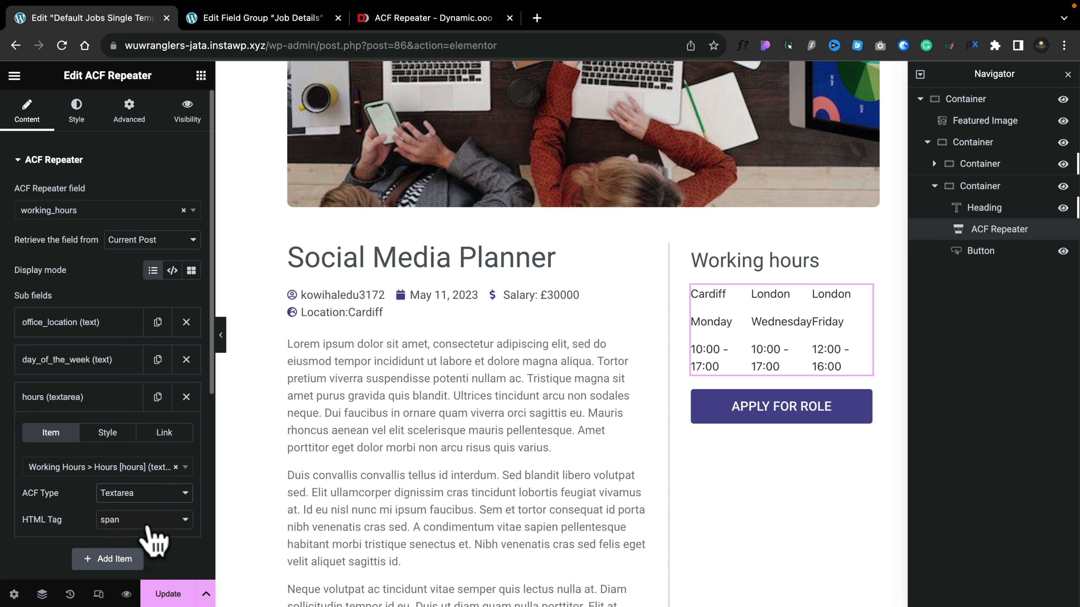
click(146, 521)
click(144, 539)
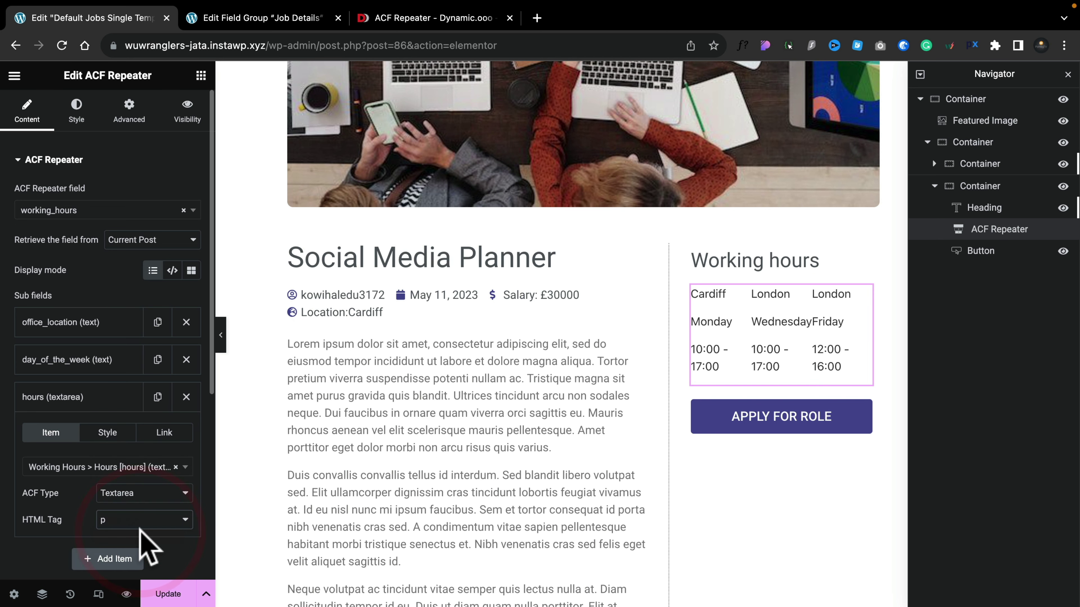
Step: Set the Hours sub field's typography font size to 12 px
click(101, 437)
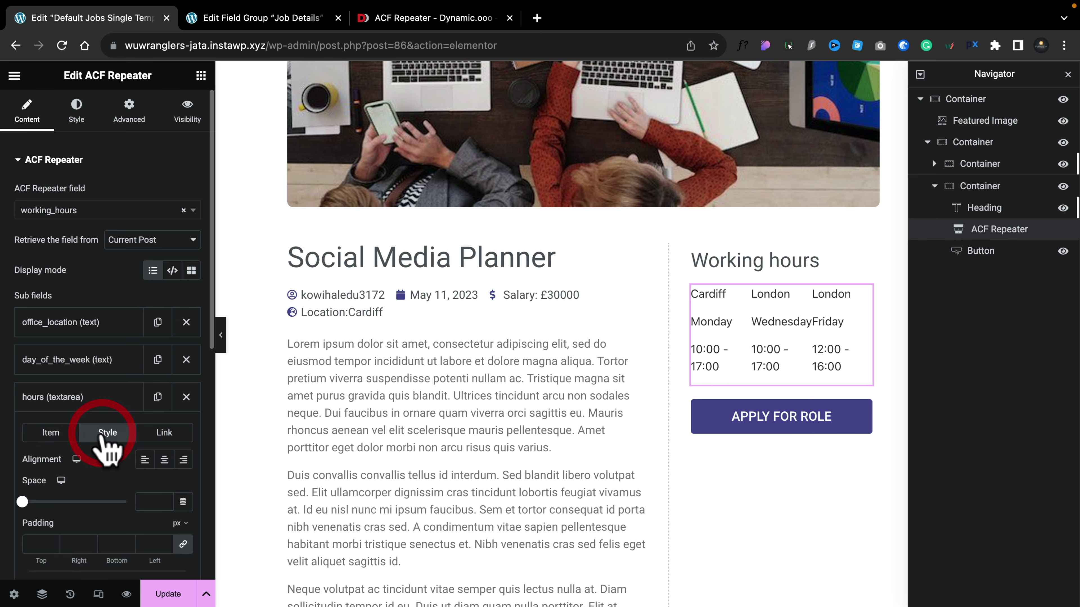
scroll(104, 482, down, 5)
scroll(104, 489, down, 3)
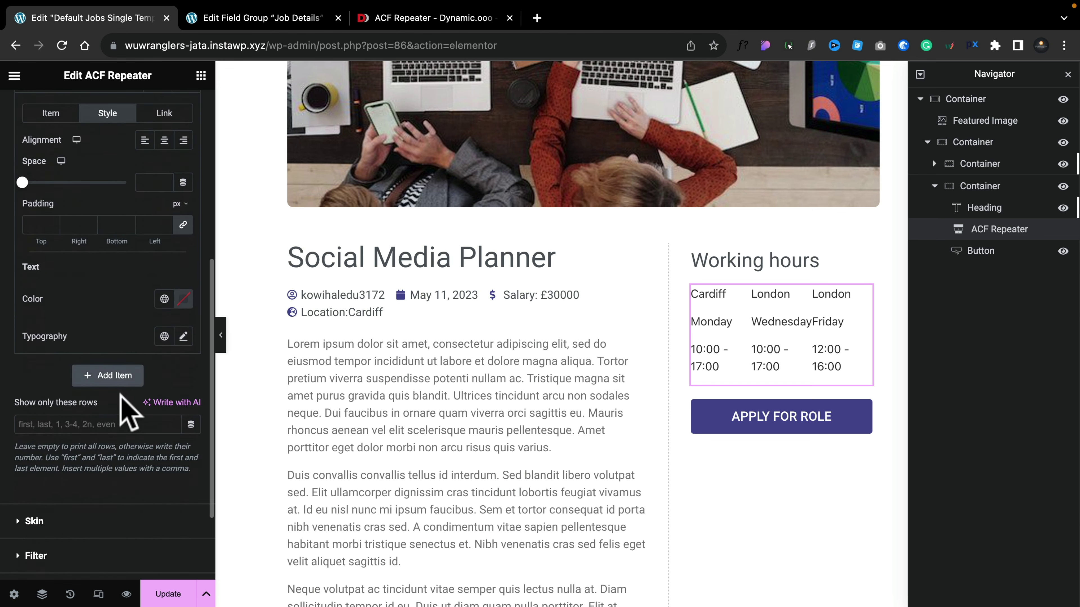
click(184, 336)
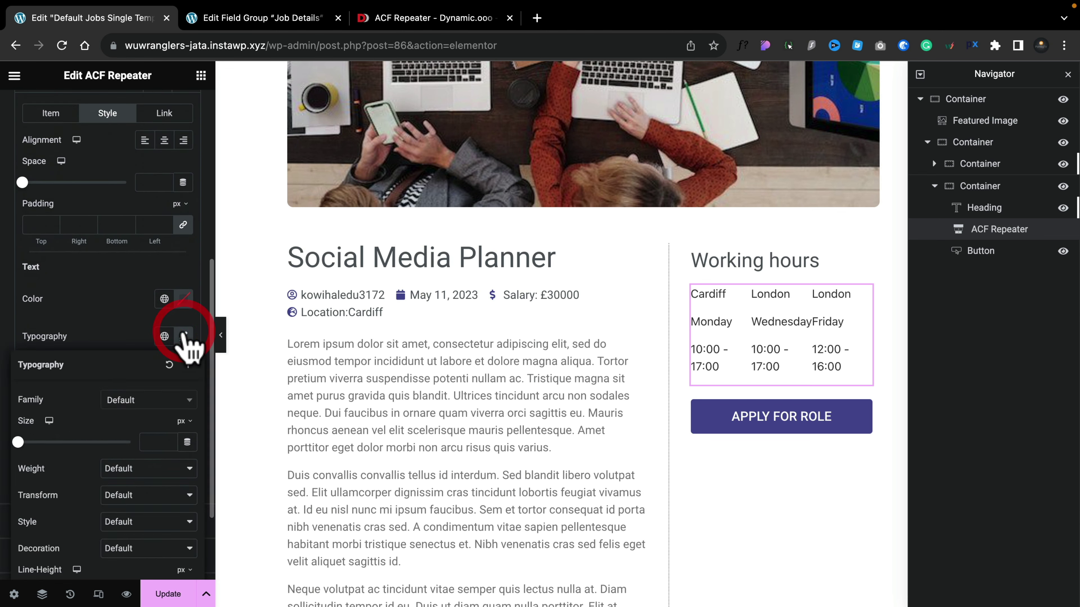
click(152, 442)
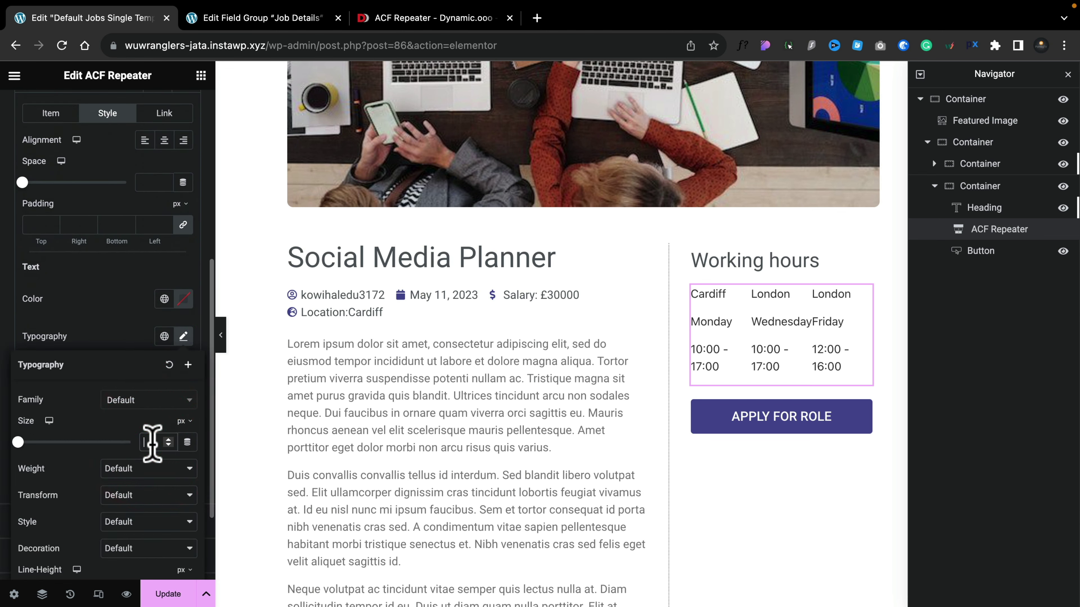
text(12)
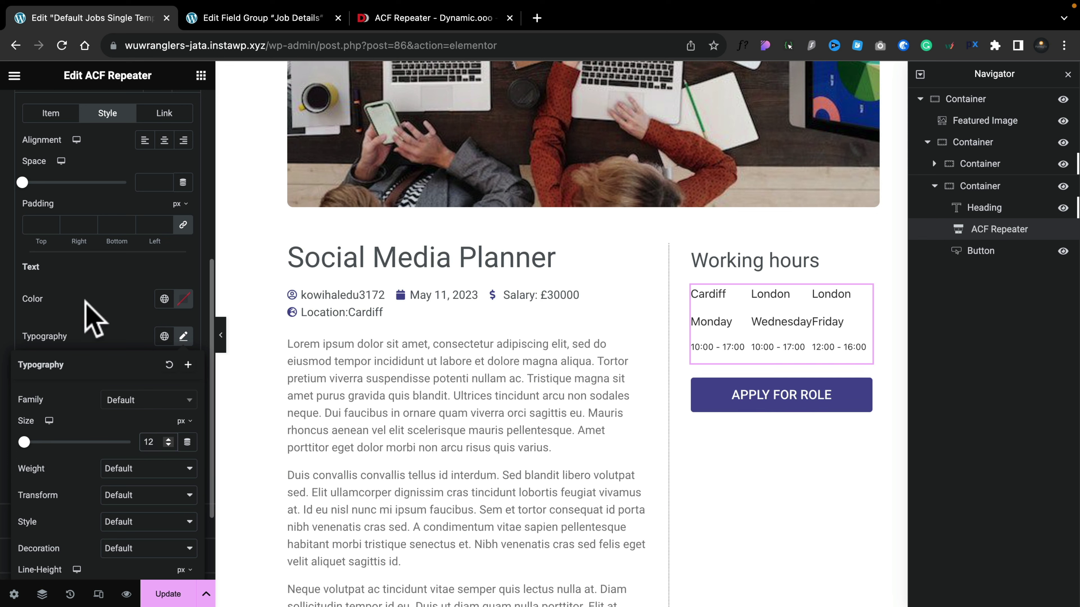
scroll(107, 361, up, 5)
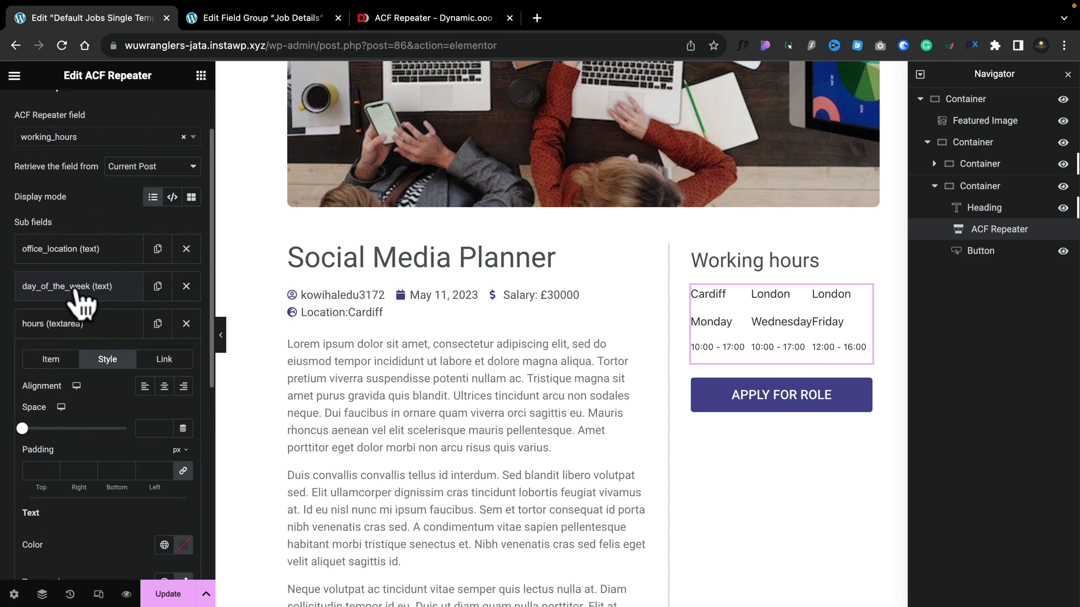
click(78, 294)
click(107, 319)
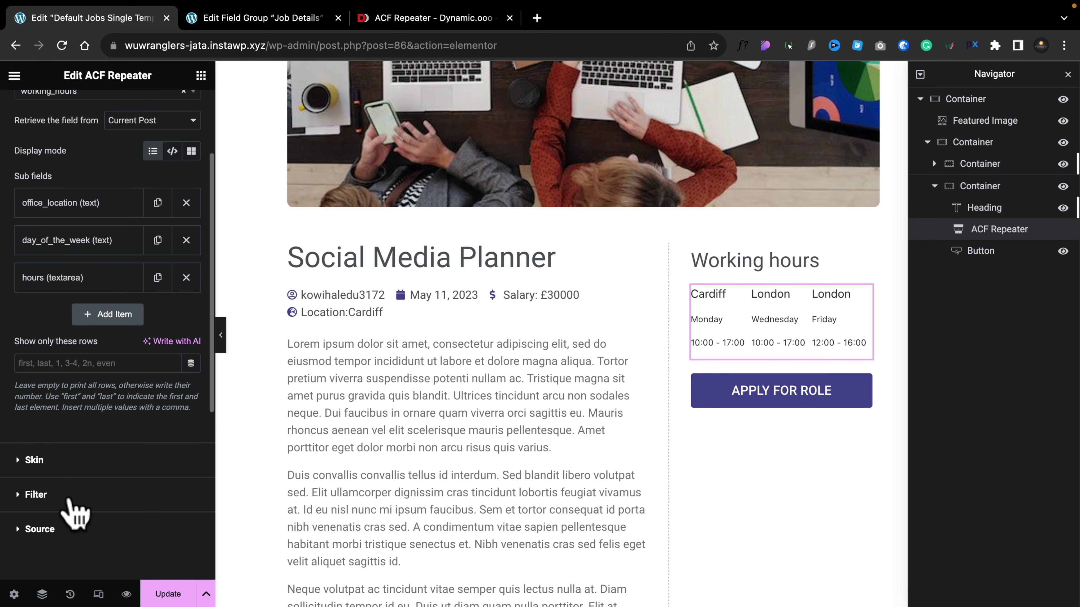
Step: Try the Text skin for the repeater and remove its comma separator
click(36, 461)
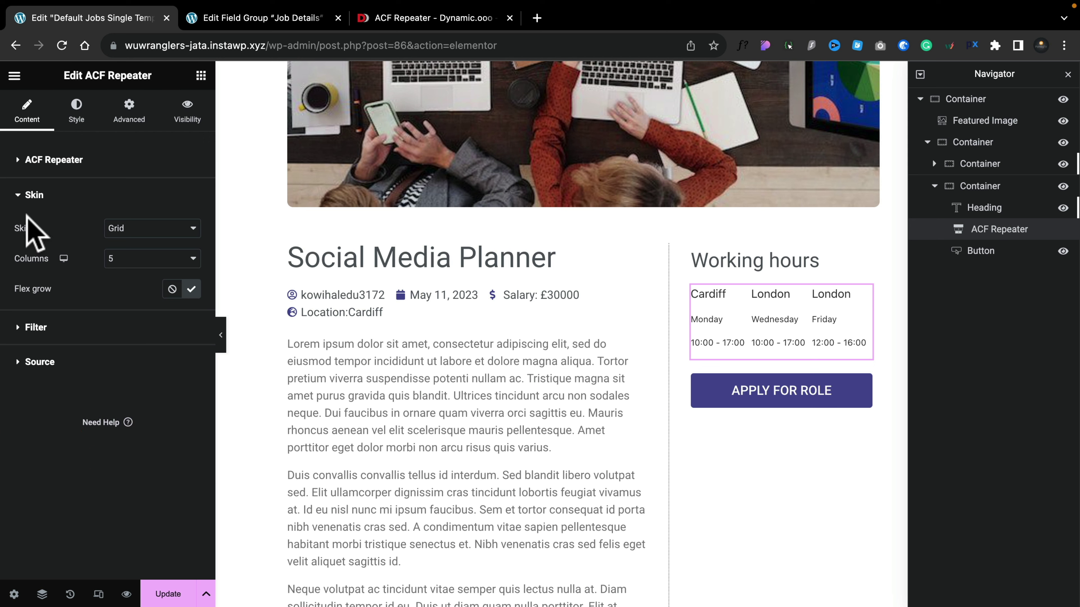
click(152, 229)
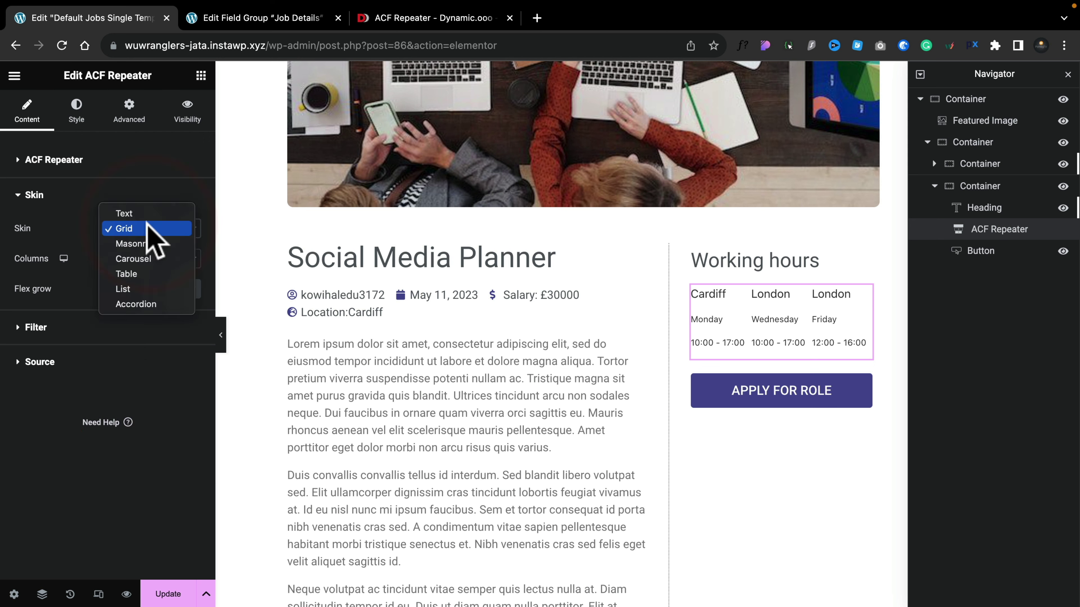
click(145, 213)
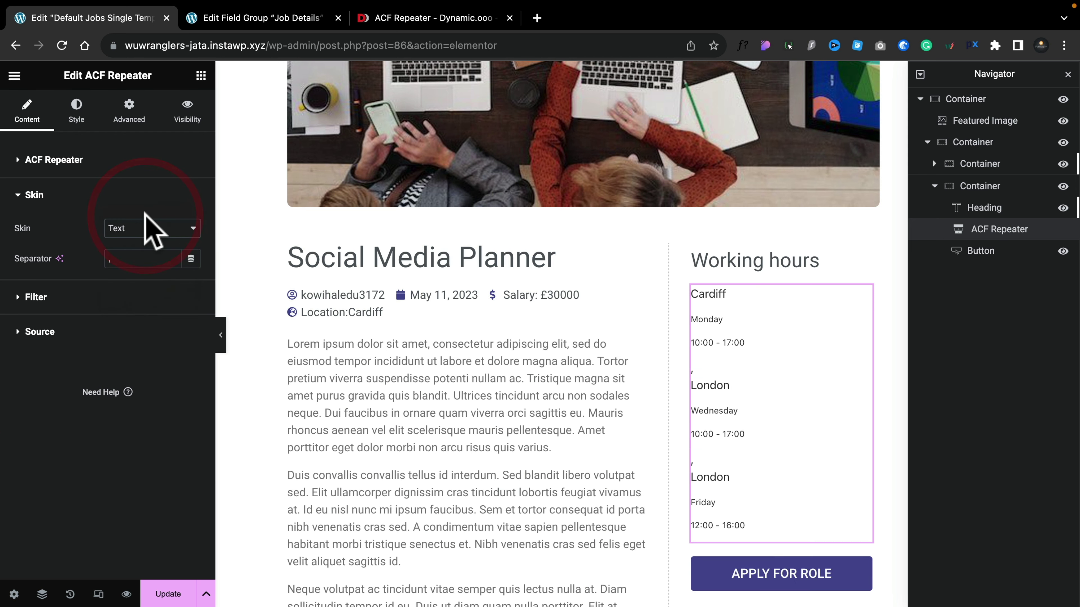
click(111, 258)
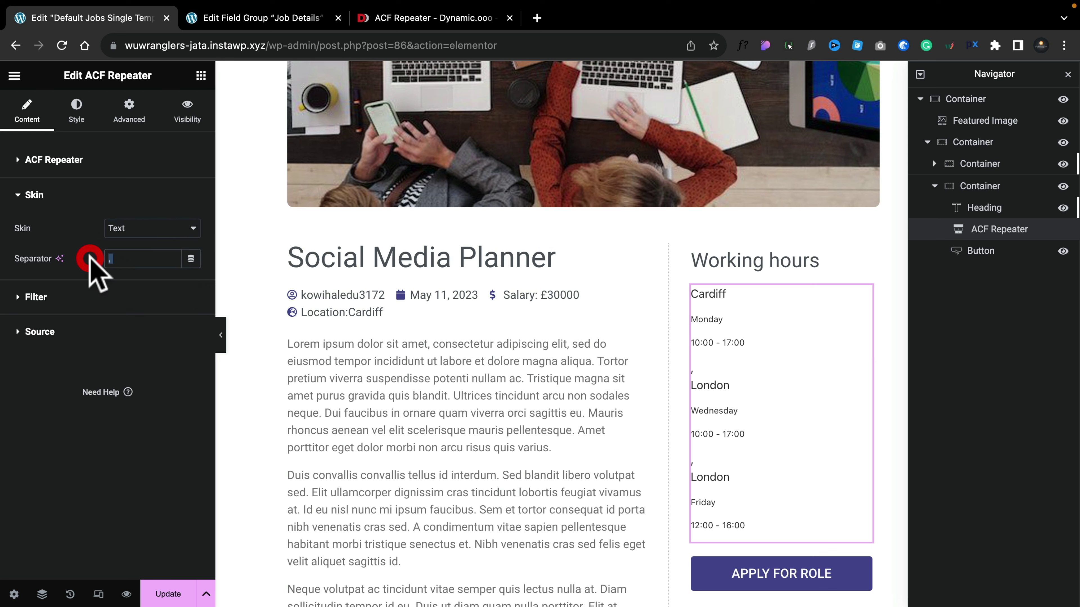
key(BackSpace)
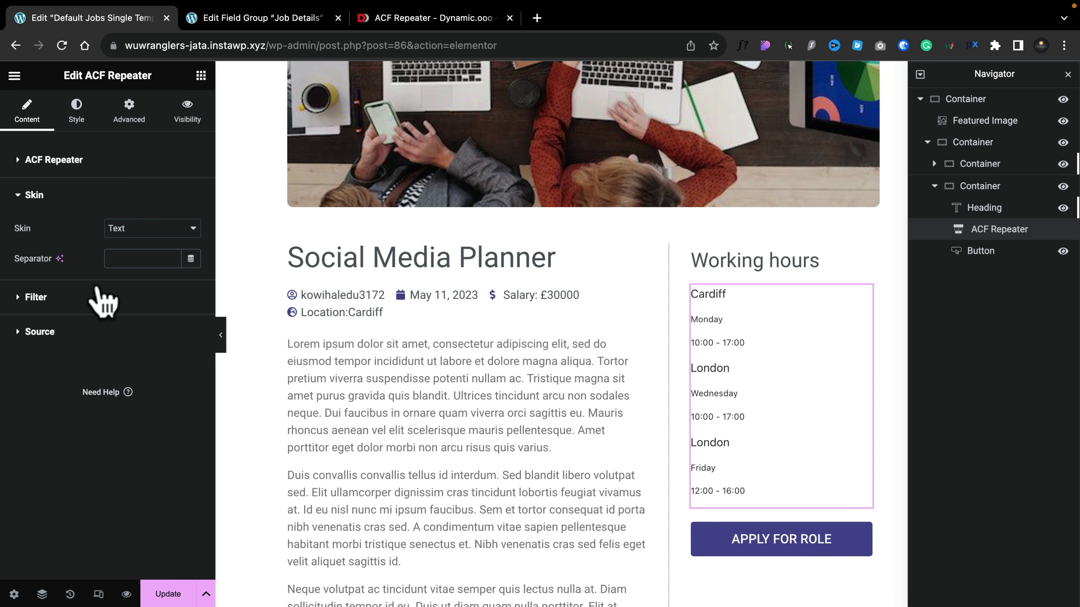
Step: Compare Table and List skins, settle on Table, and turn Table Heading on
click(152, 228)
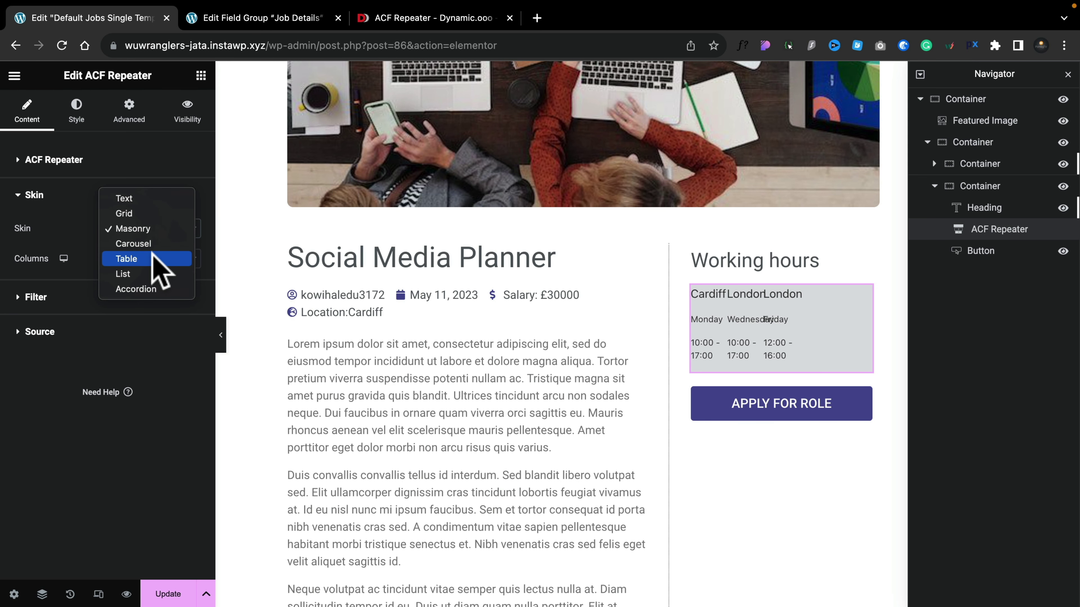
click(153, 258)
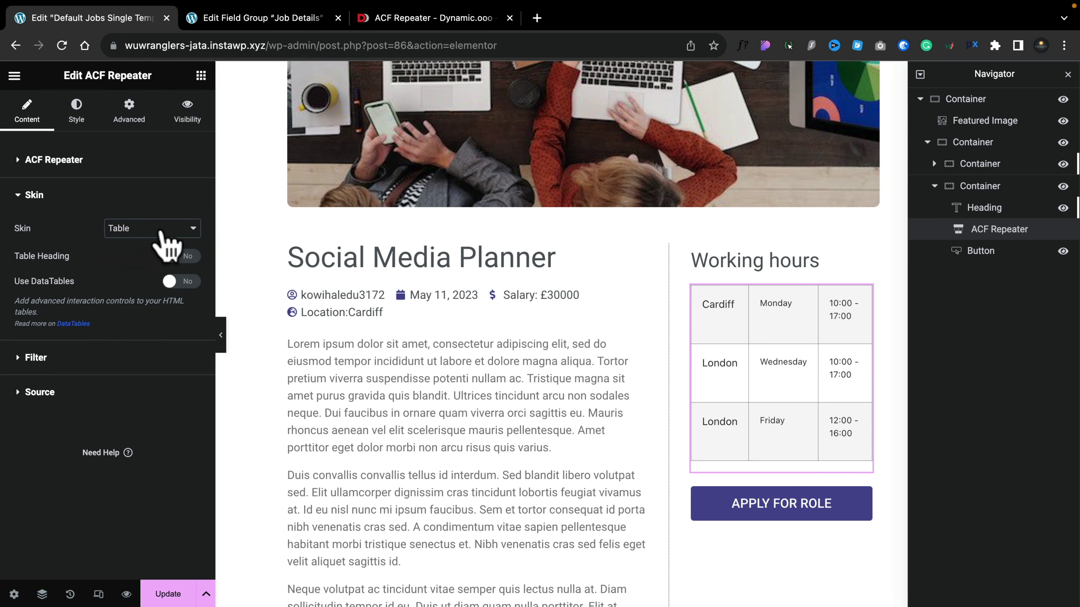
click(163, 230)
click(156, 244)
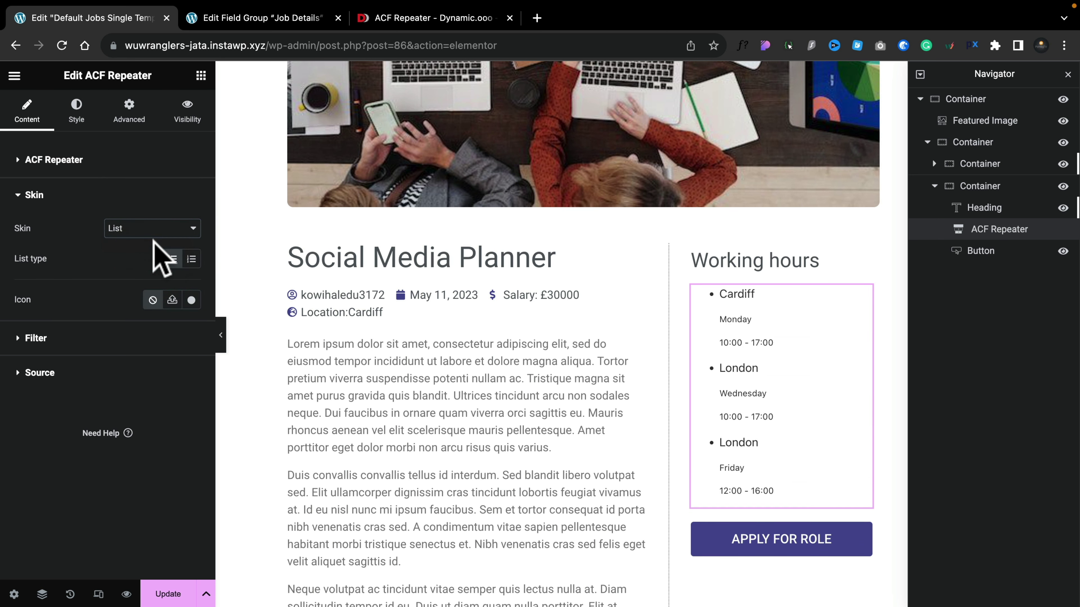
click(153, 234)
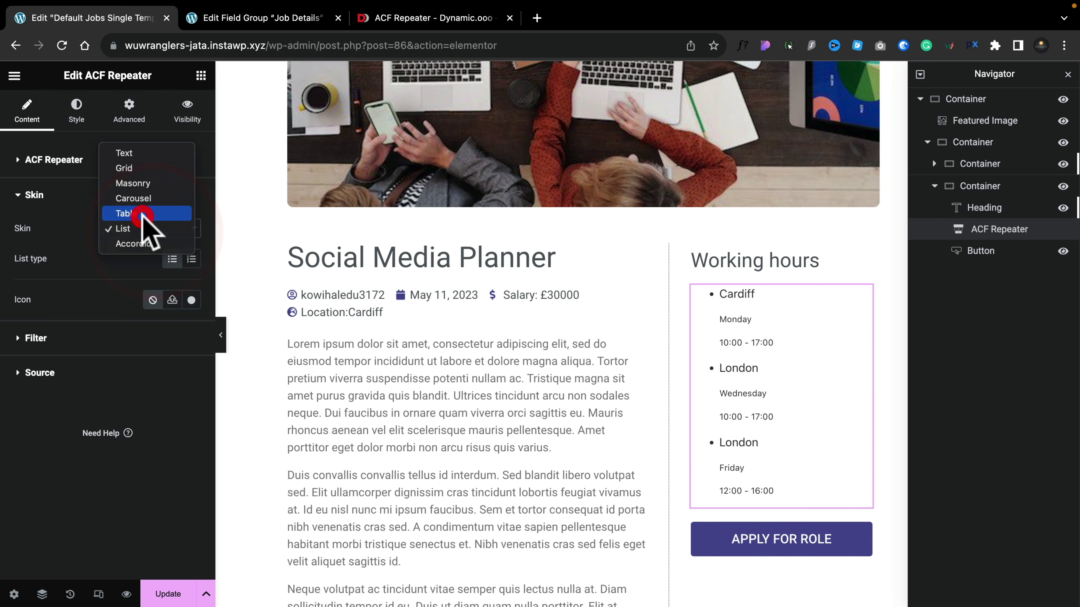
click(147, 212)
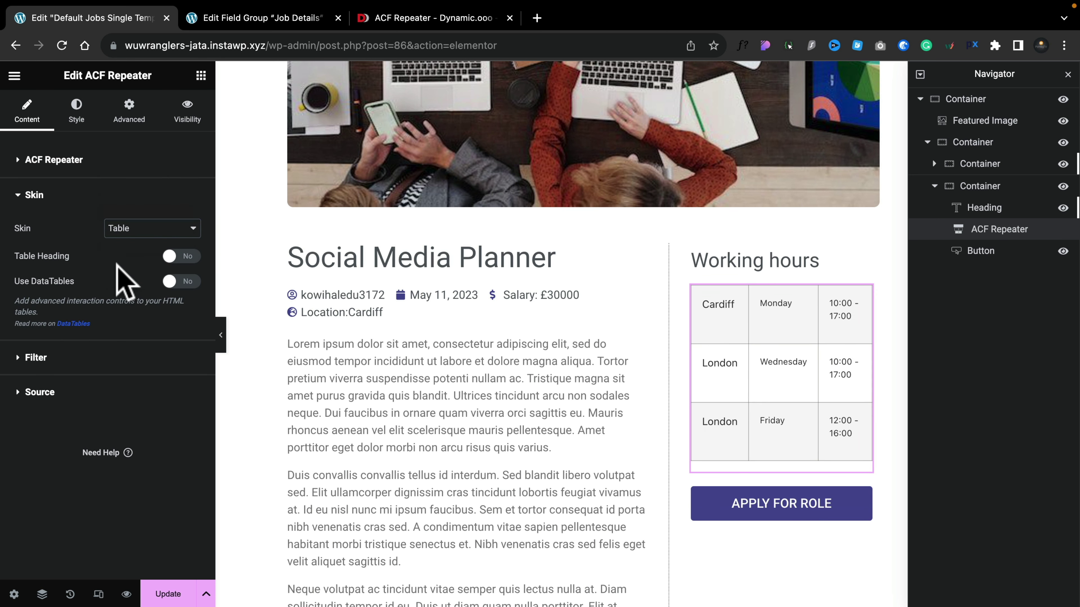
click(191, 261)
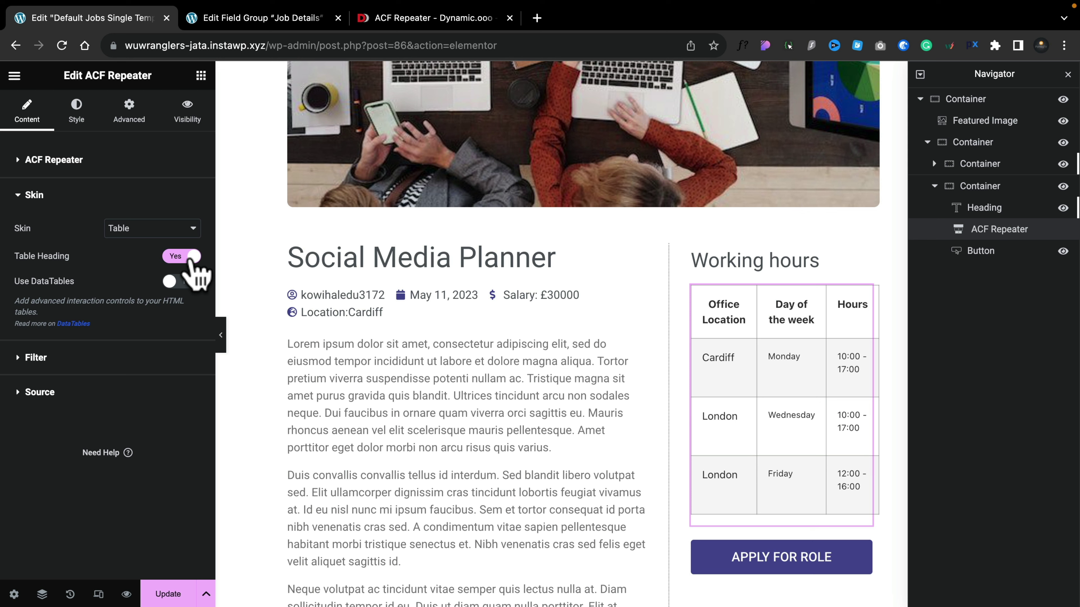
click(36, 357)
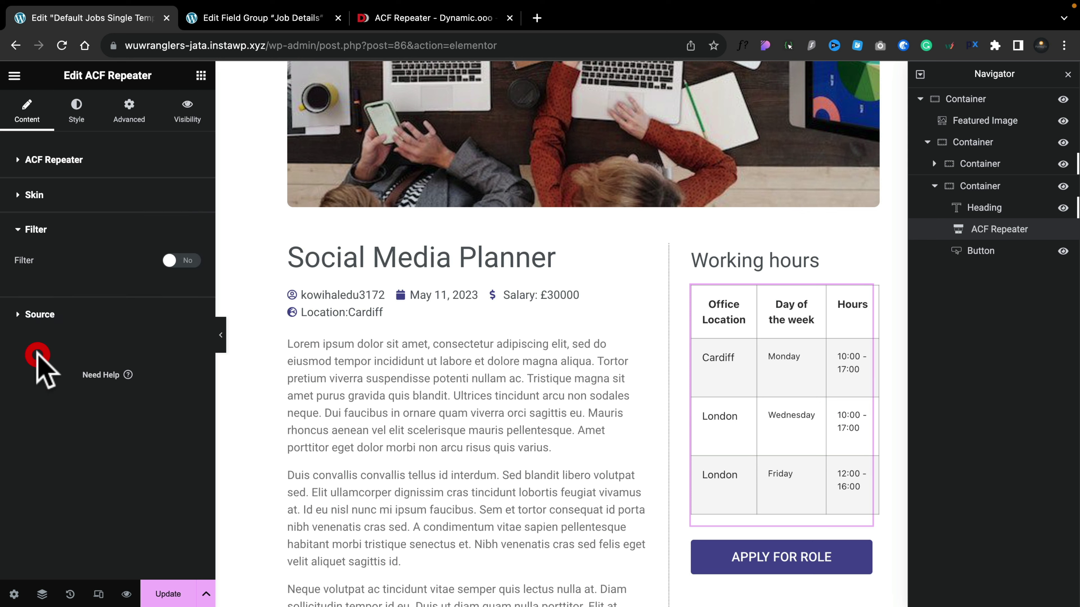
click(183, 261)
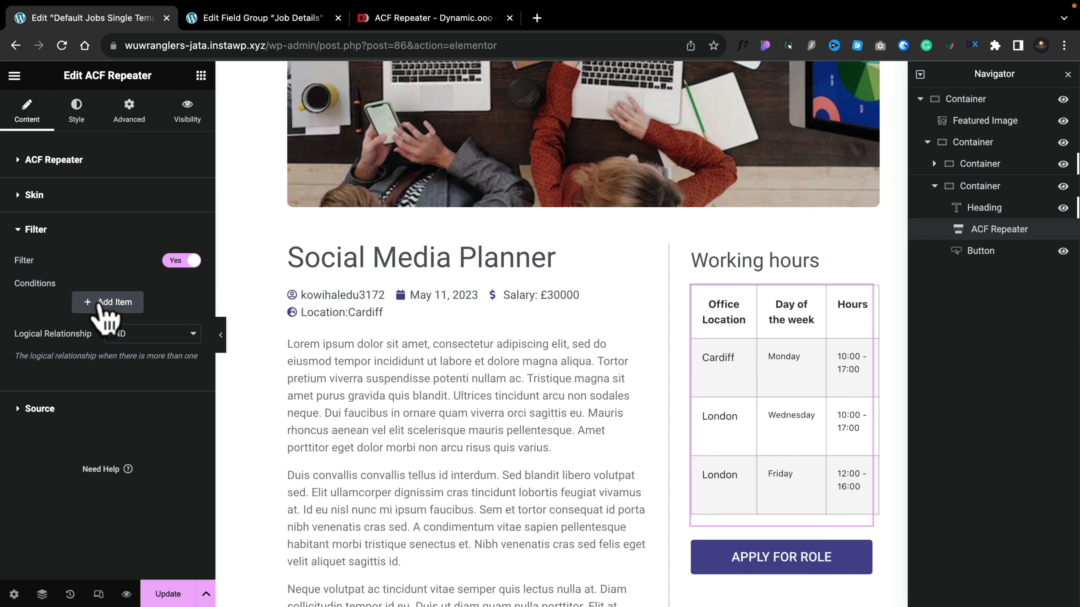
click(183, 272)
click(76, 314)
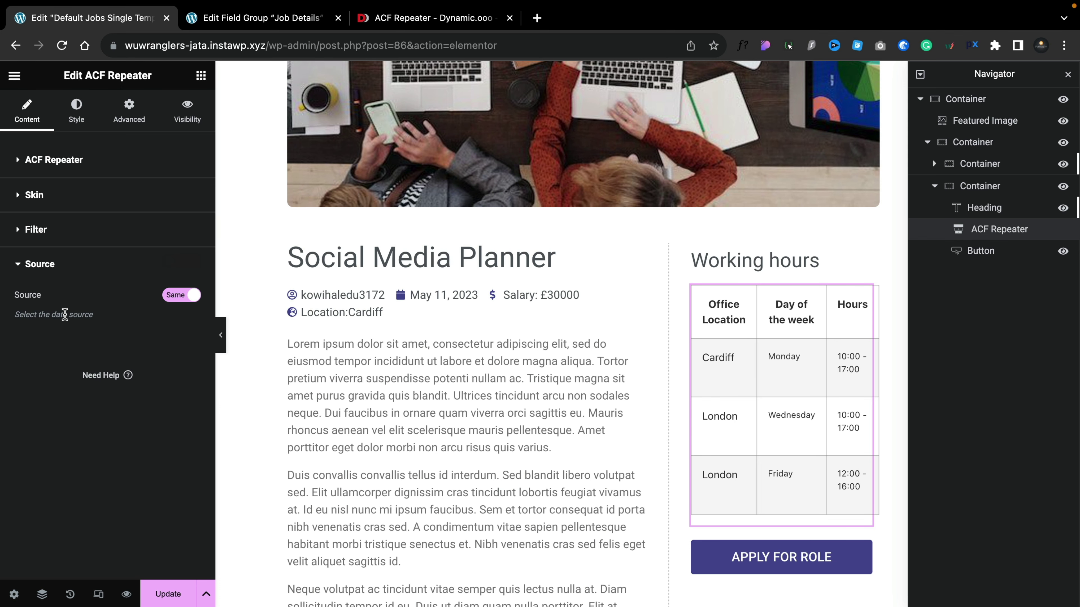
click(181, 296)
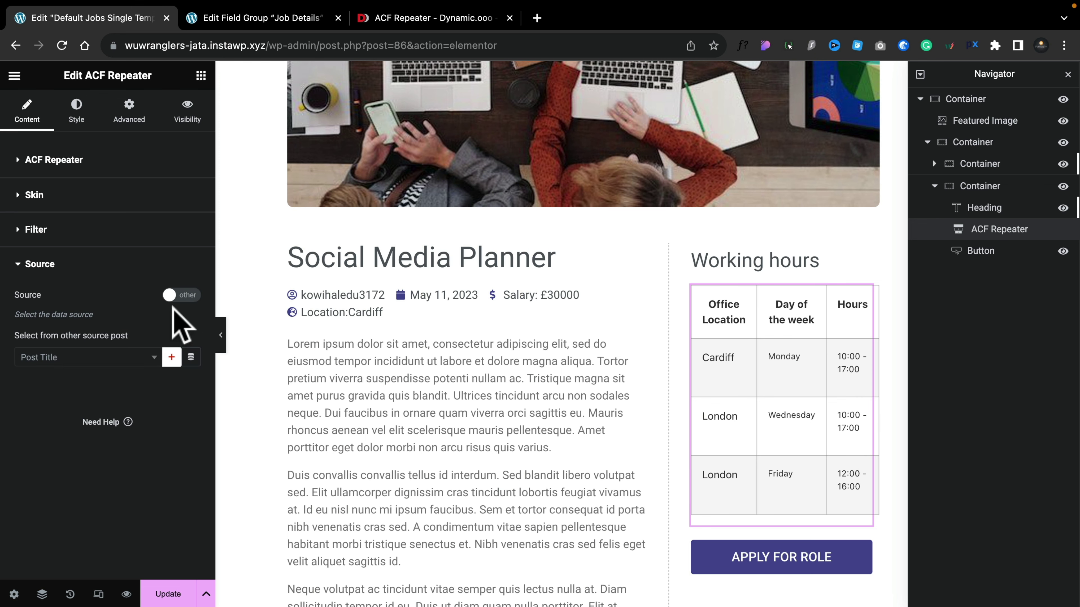
click(183, 295)
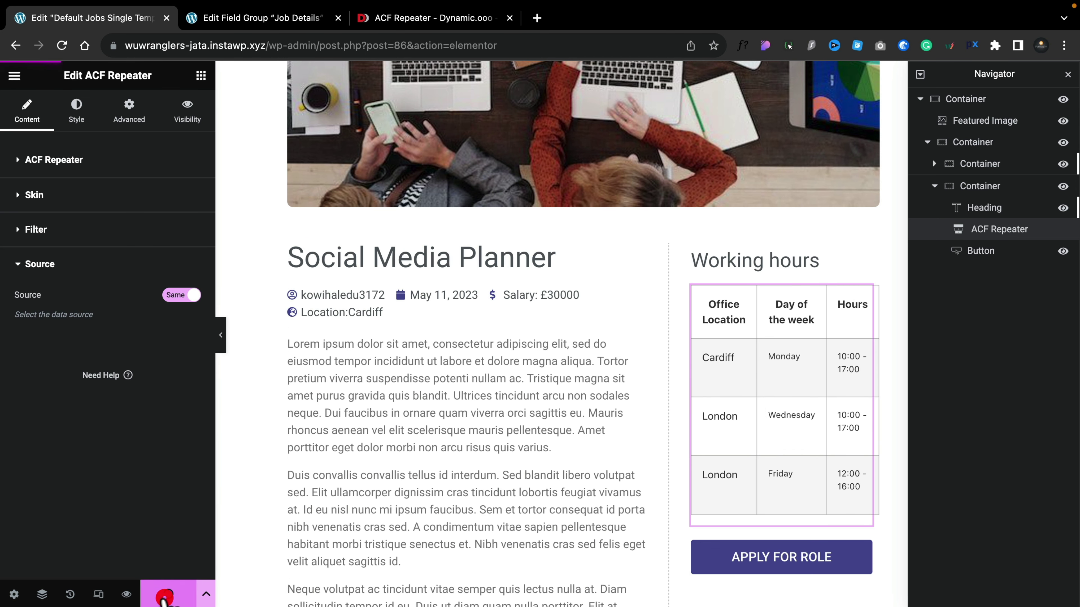
Step: Save the job template changes with Update
click(157, 593)
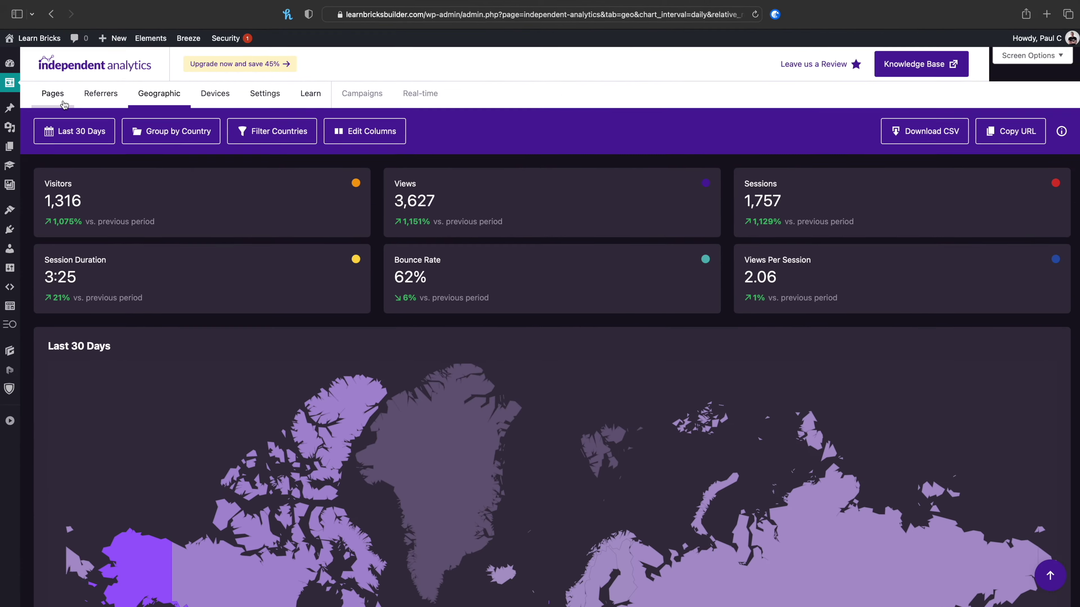
Step: Switch the Independent Analytics report to the Pages traffic view
click(60, 98)
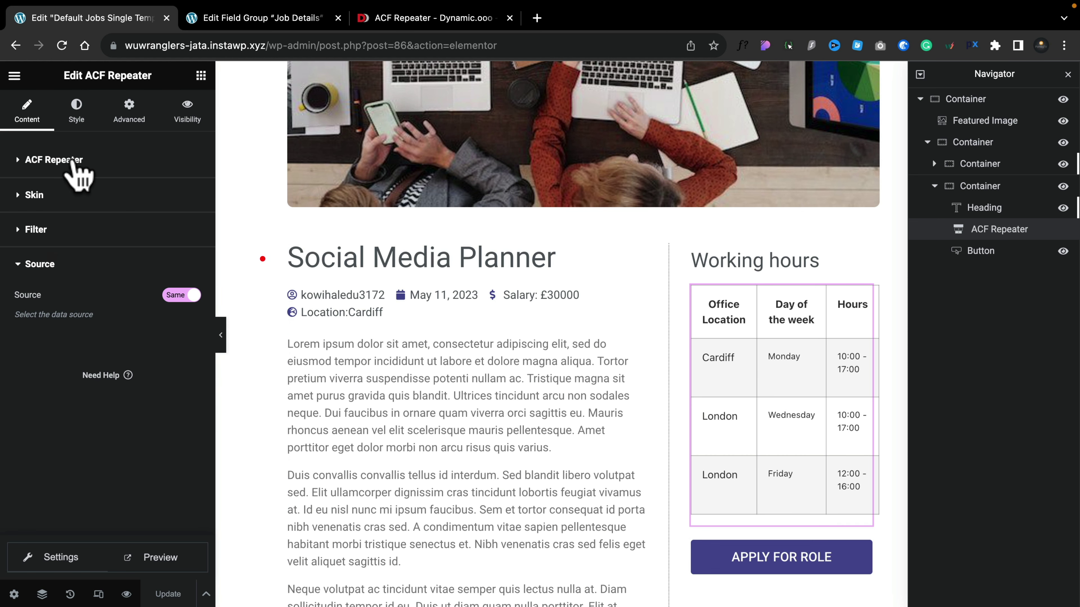
Step: Make the ACF Repeater render rows through a saved template and remove the table header row
click(73, 161)
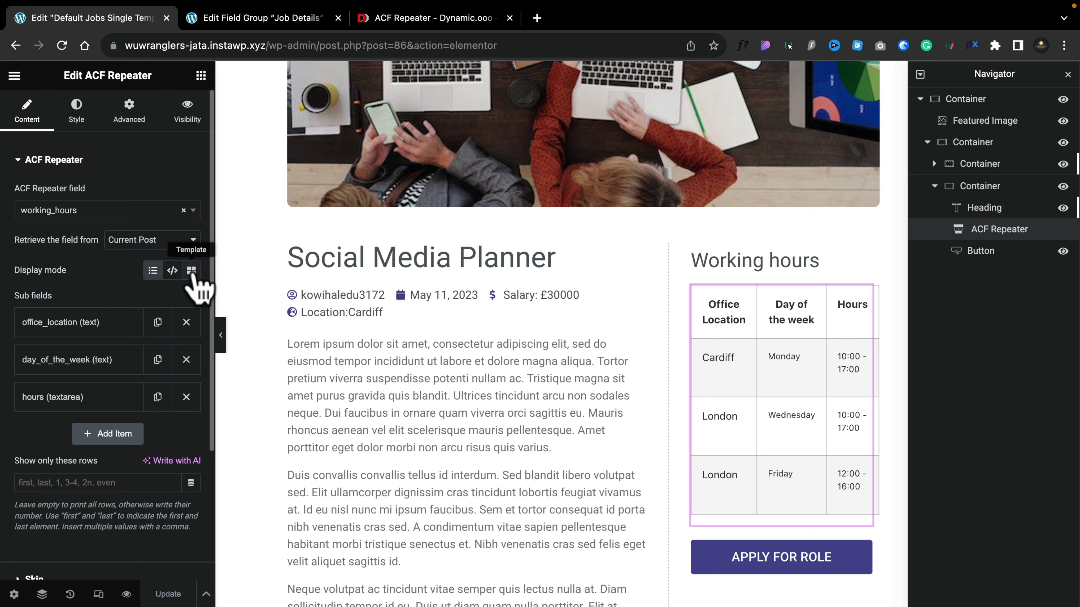
click(192, 272)
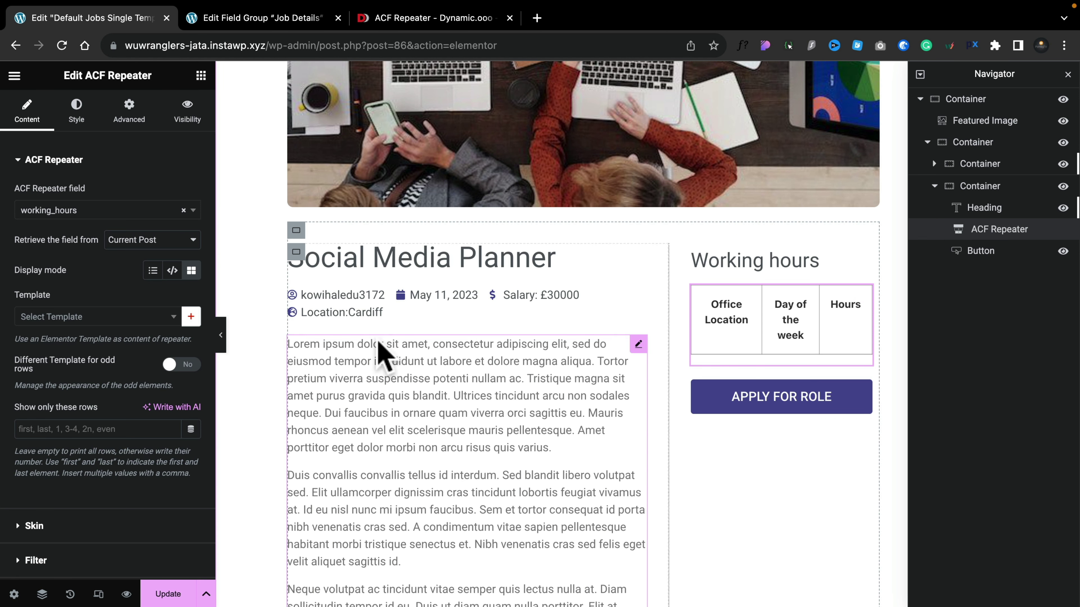
click(59, 529)
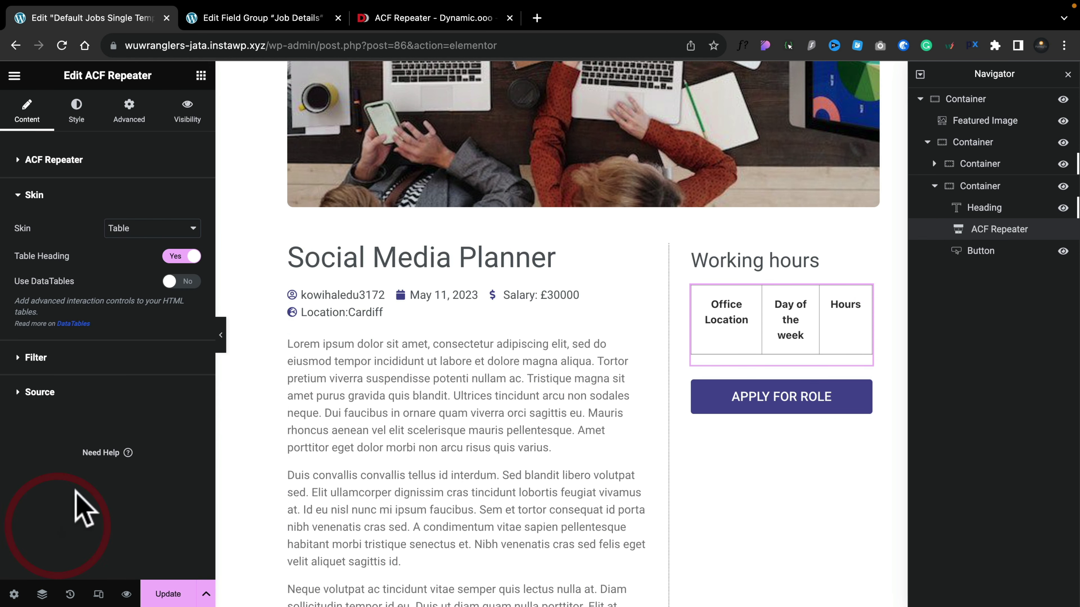
click(178, 257)
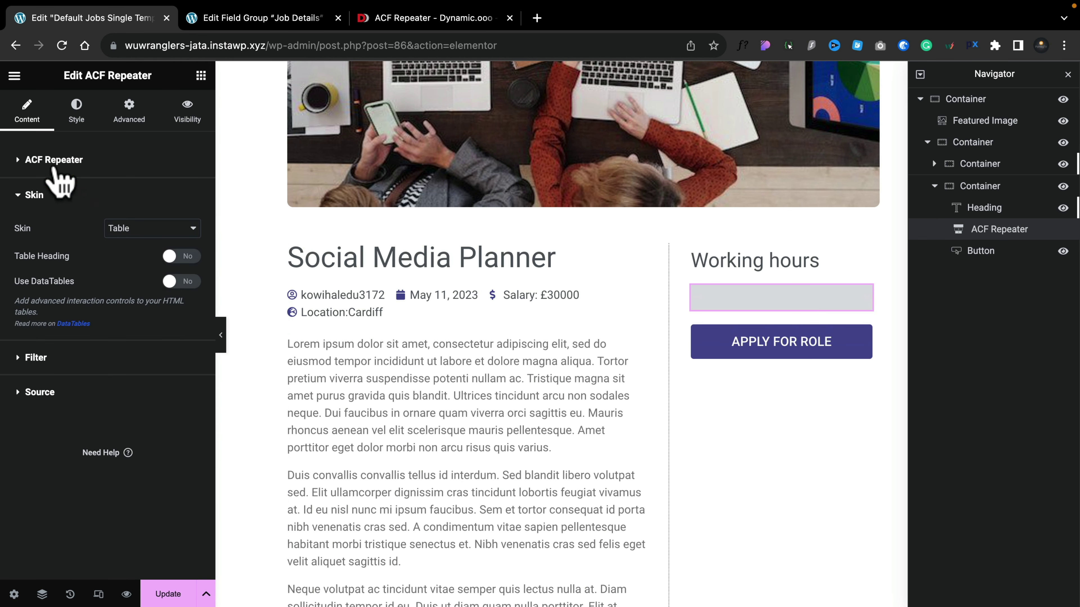
Step: Search 'hour' and pick the [136] Hours (section) template for each repeater row
click(45, 160)
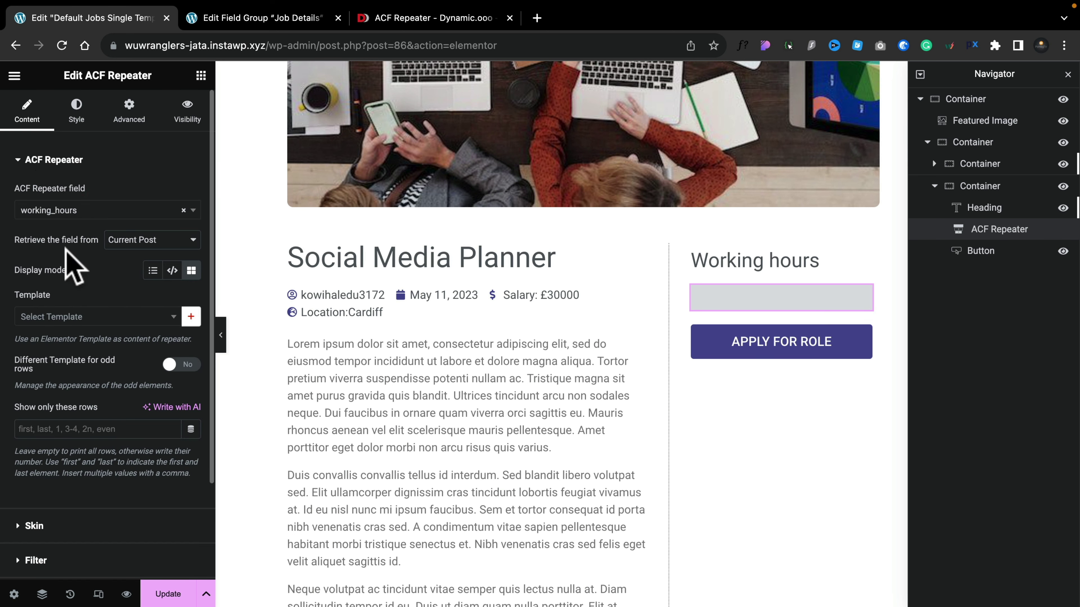
click(81, 319)
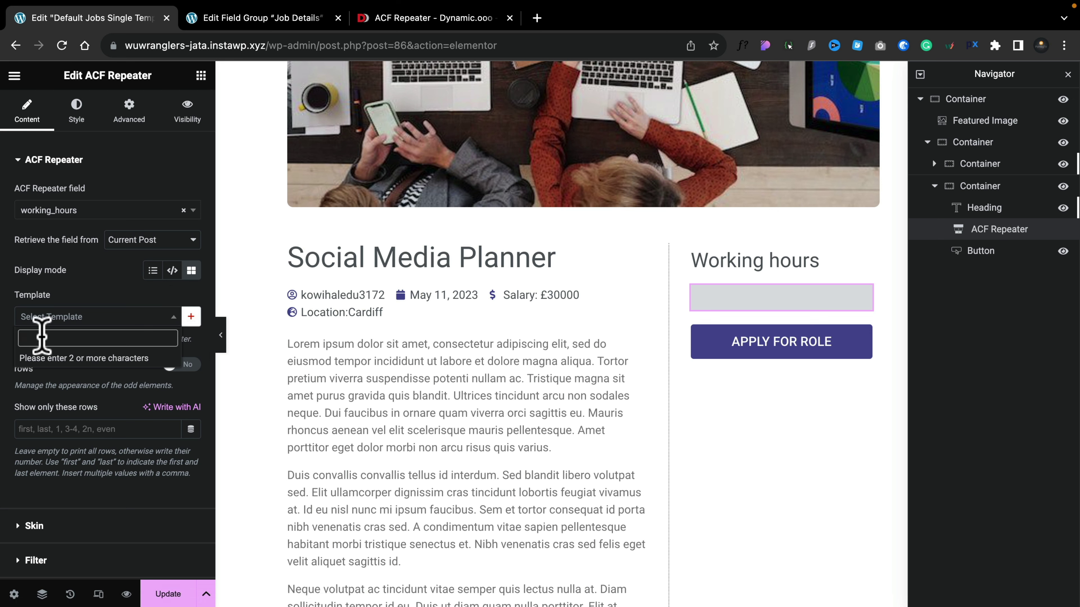
text(hours)
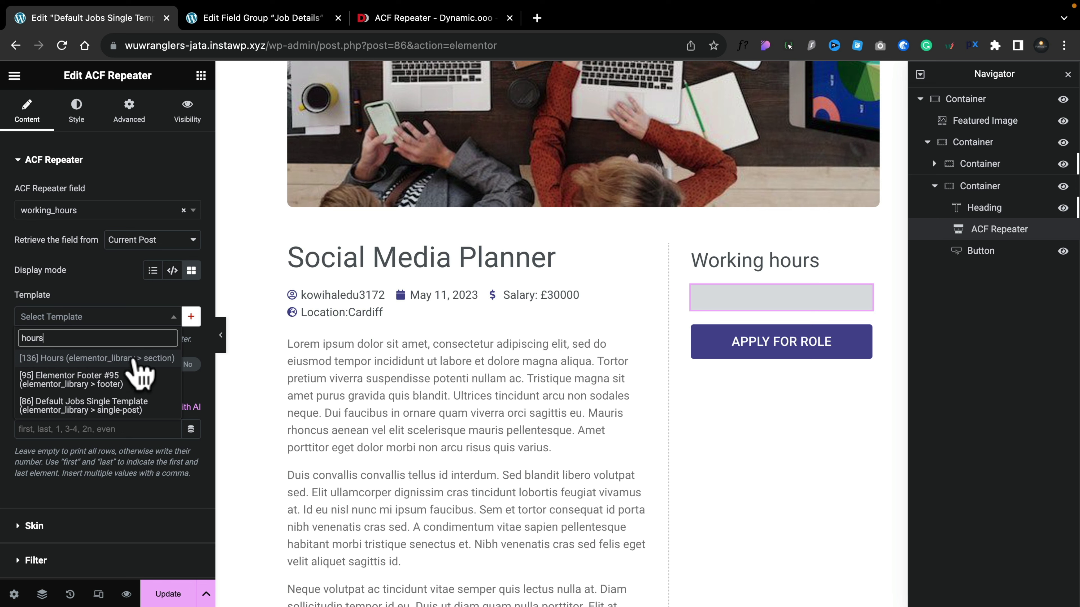
click(135, 358)
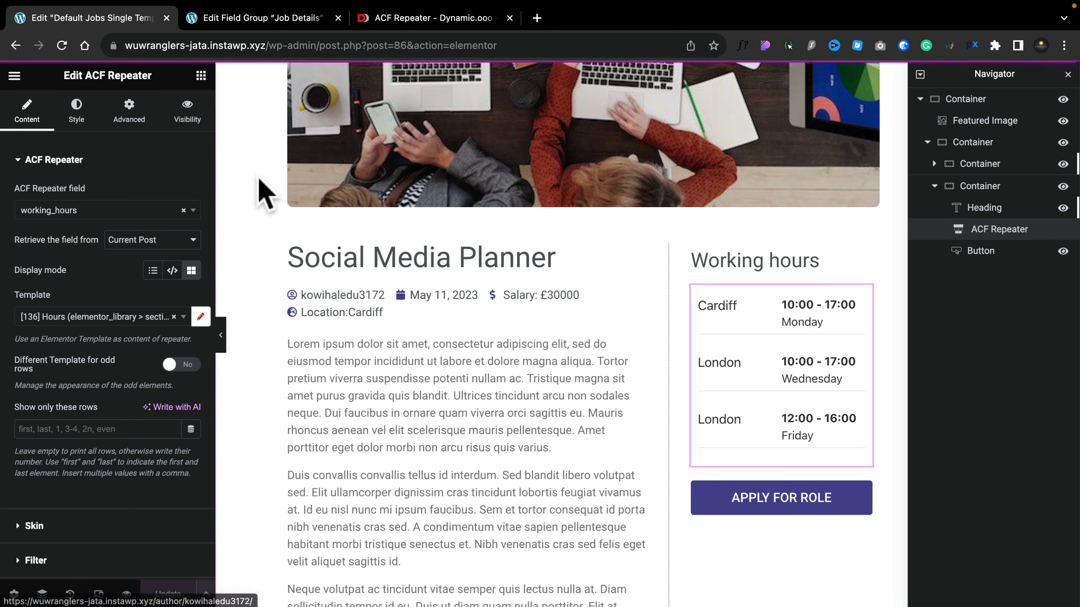
Step: Preview the jobs template down to its Working hours rows, then return to the editor's main menu
click(127, 594)
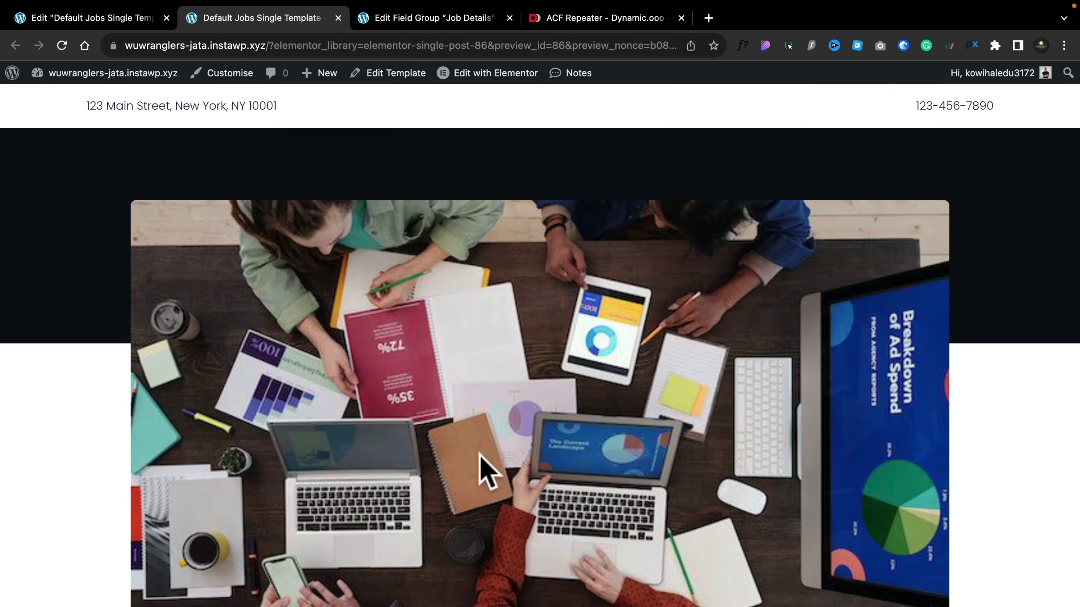
scroll(482, 468, down, 10)
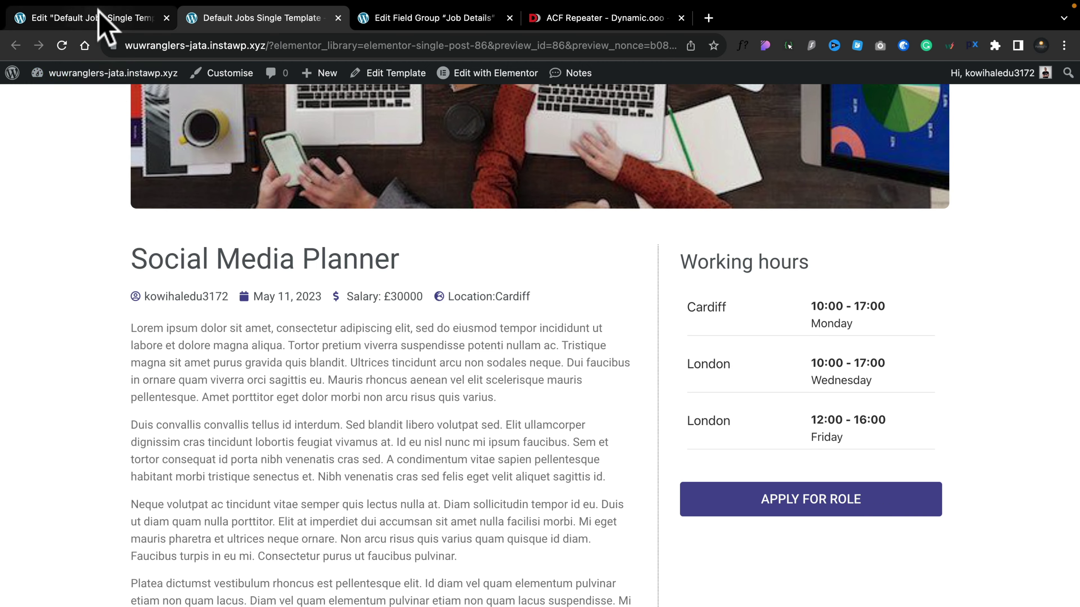
click(99, 10)
click(15, 77)
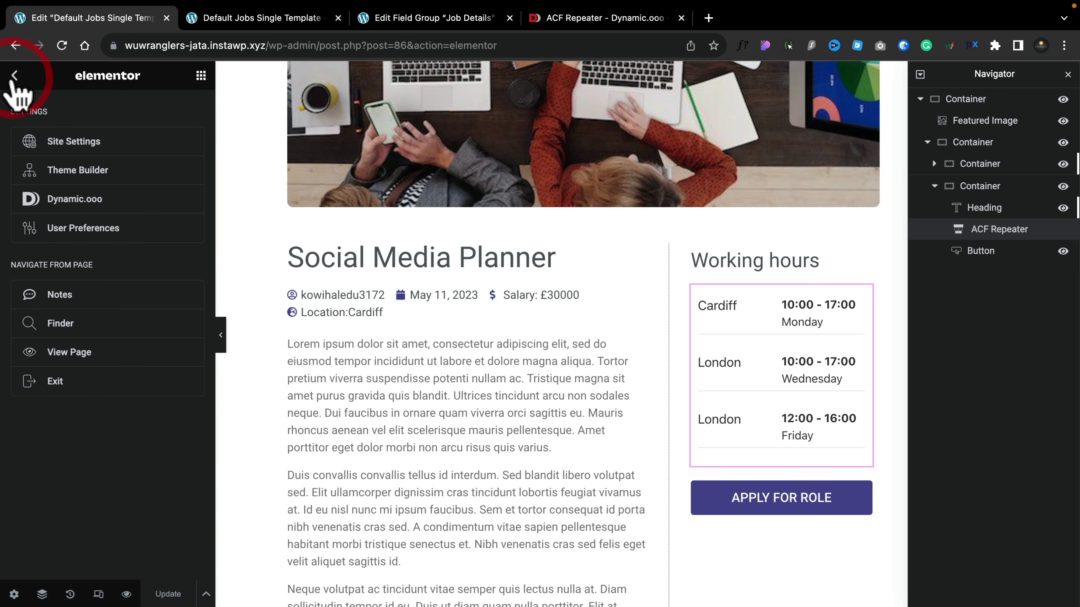
Step: Exit the jobs template and open the saved Hours section template with Elementor
click(51, 382)
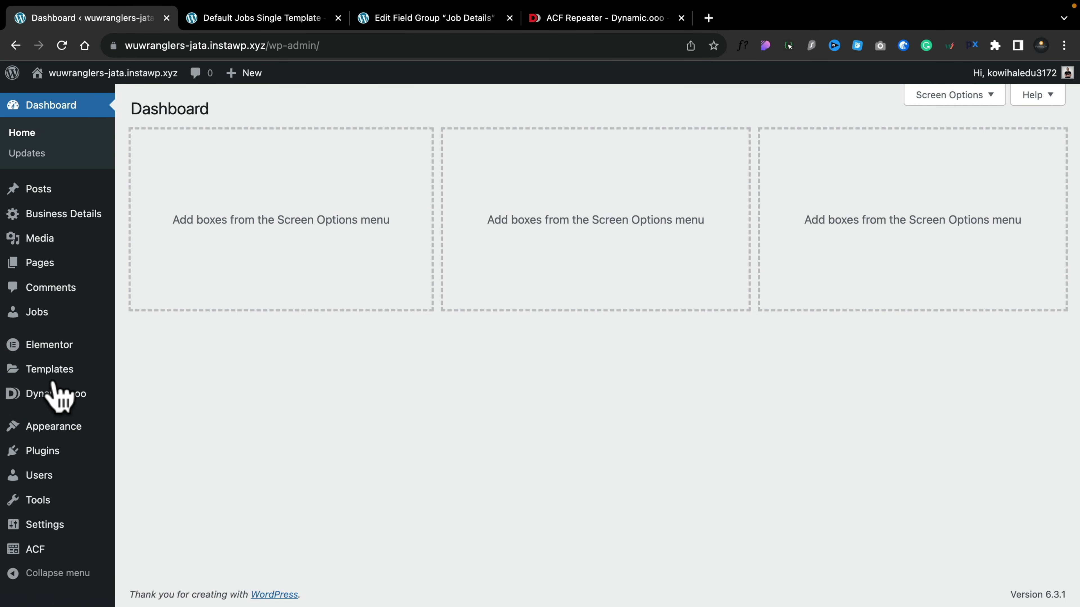
mouse_move(50, 374)
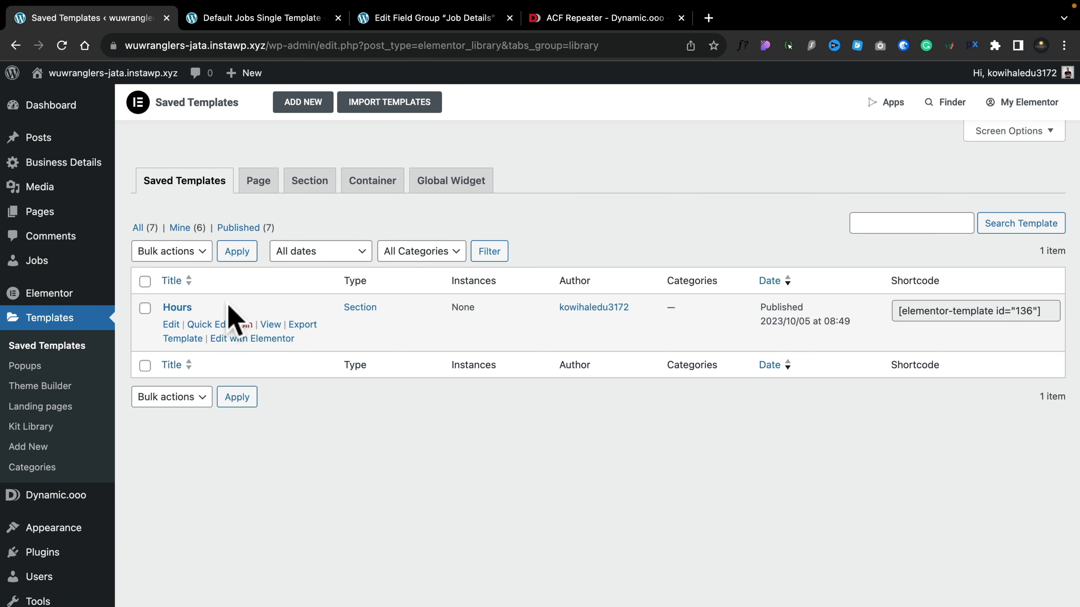
click(255, 339)
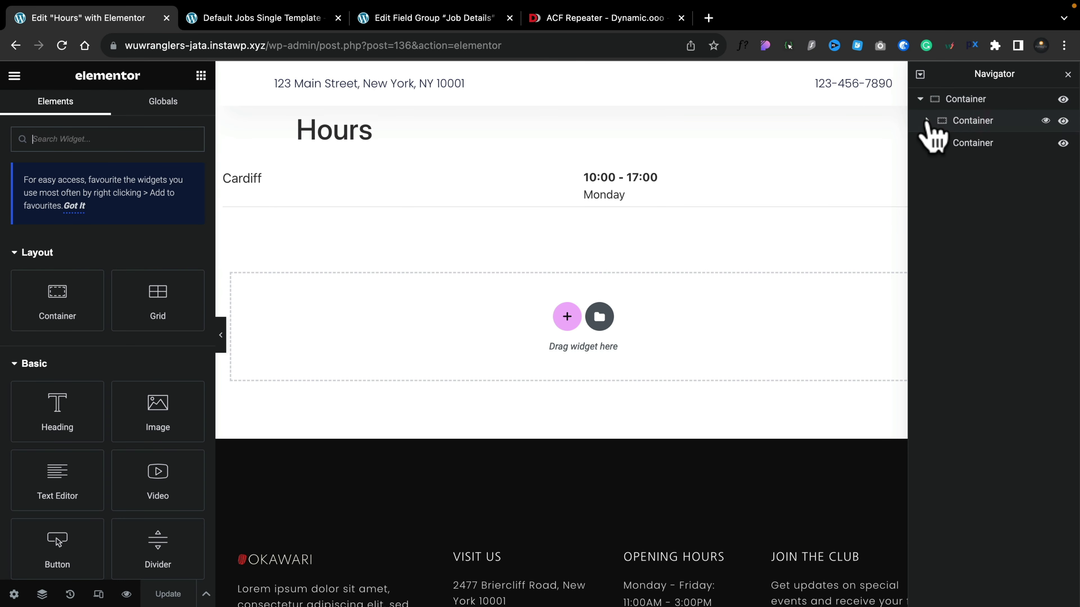
Step: Expand the Navigator containers and delete the Cardiff field widget
click(927, 121)
click(927, 165)
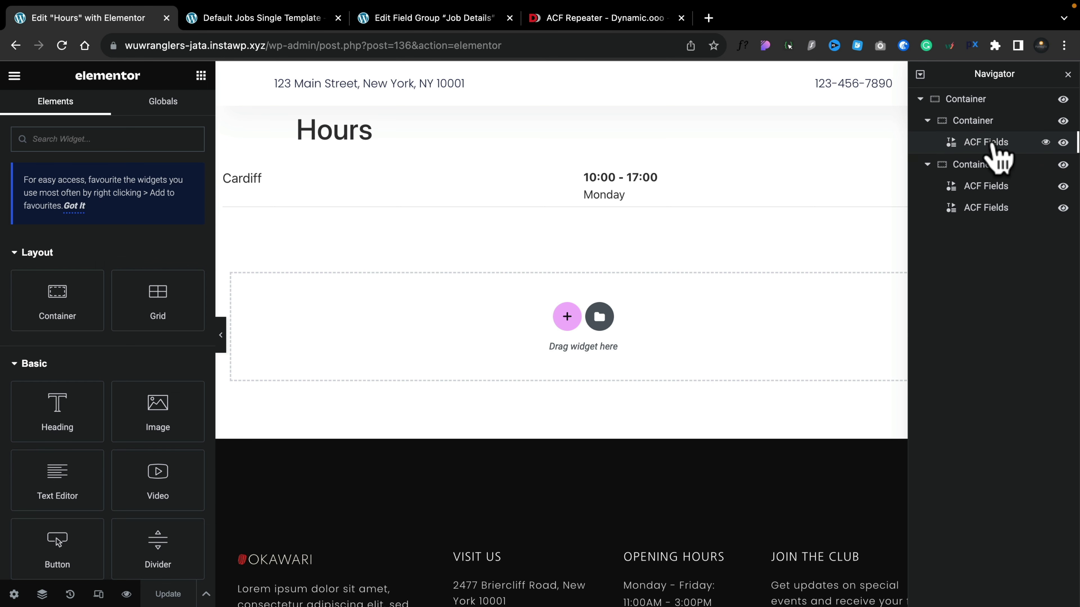
click(958, 147)
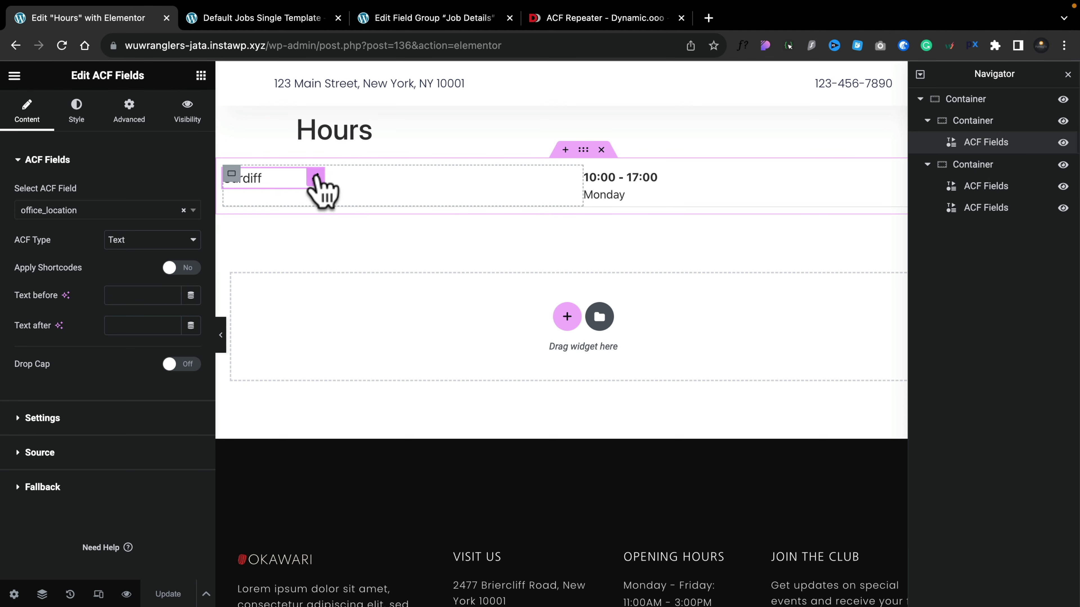
click(317, 176)
right_click(318, 177)
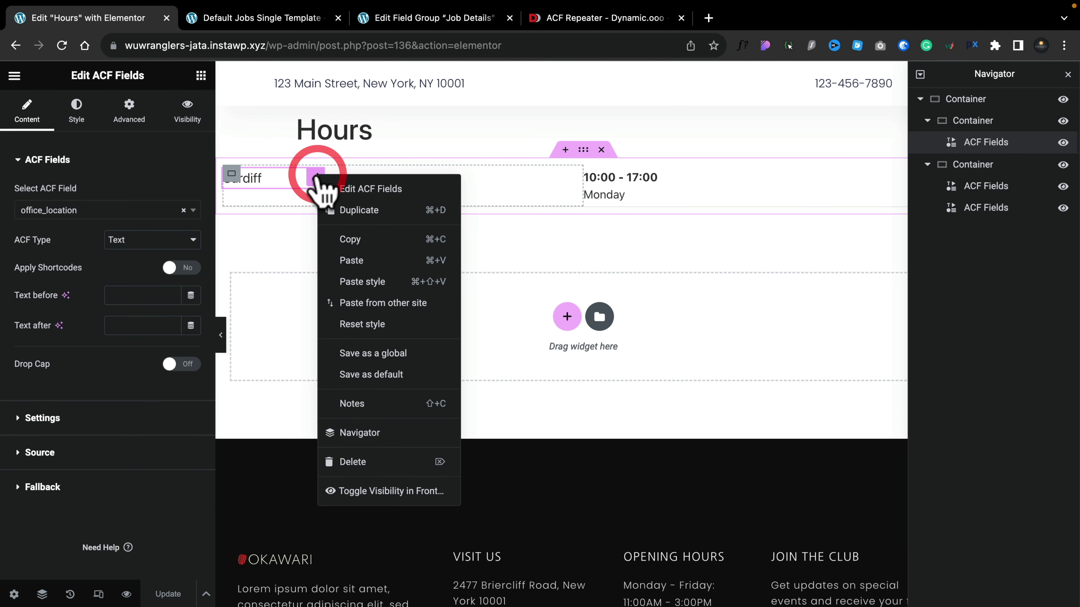
click(378, 462)
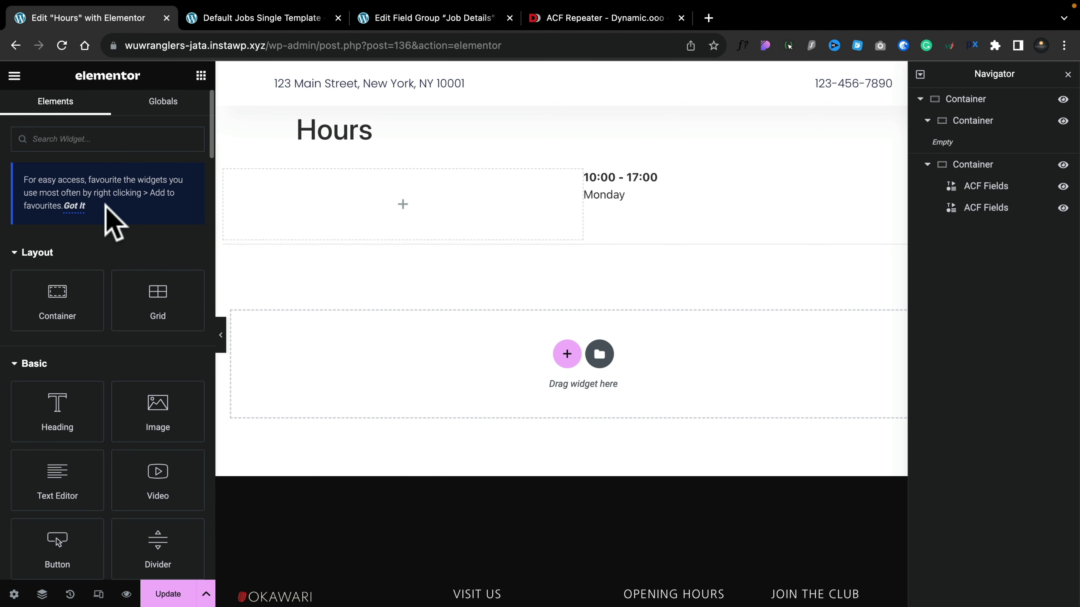
Step: Place an ACF Fields widget in the empty column beside the 10:00 - 17:00 times
scroll(115, 223, down, 20)
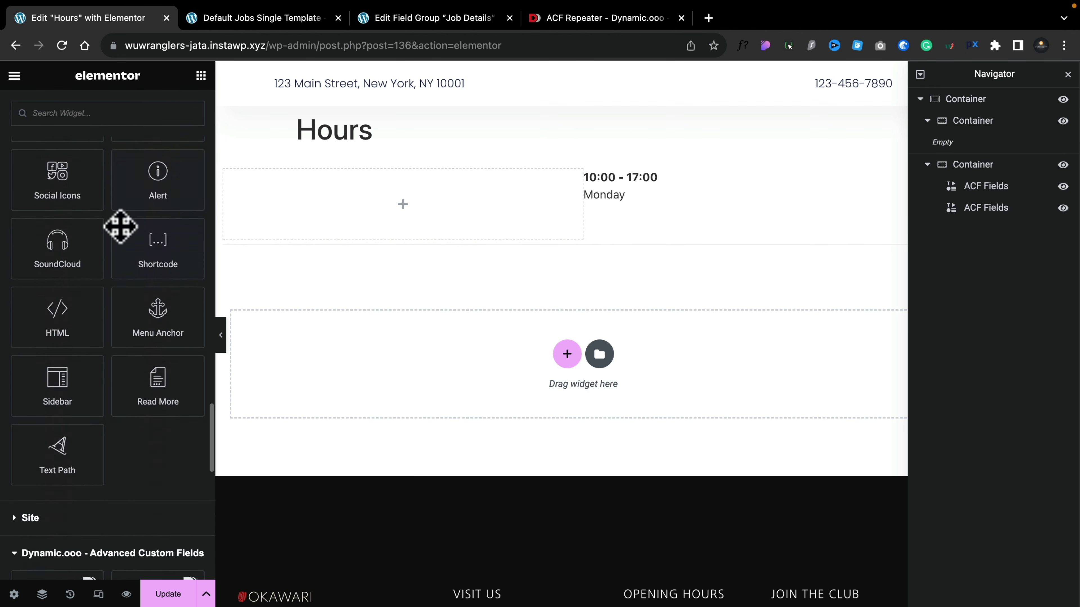
scroll(120, 226, down, 10)
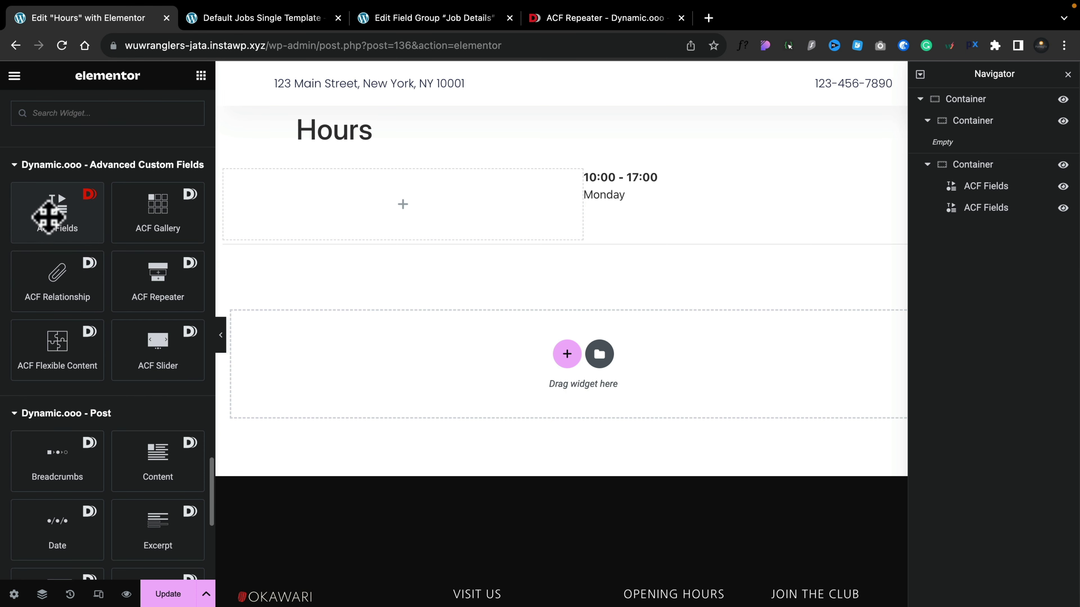
drag(48, 217, 309, 211)
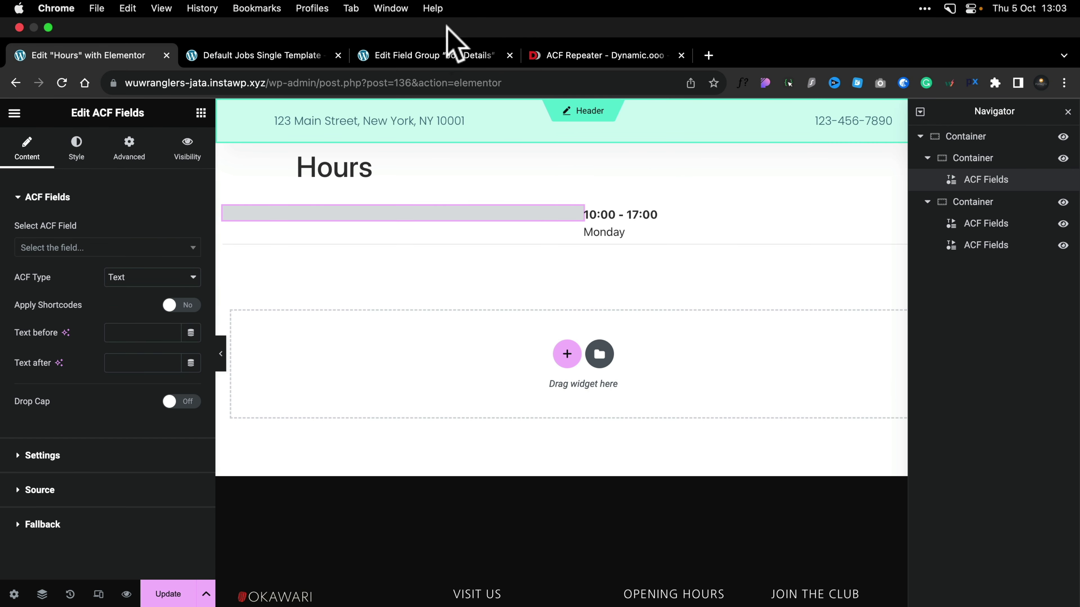
click(430, 50)
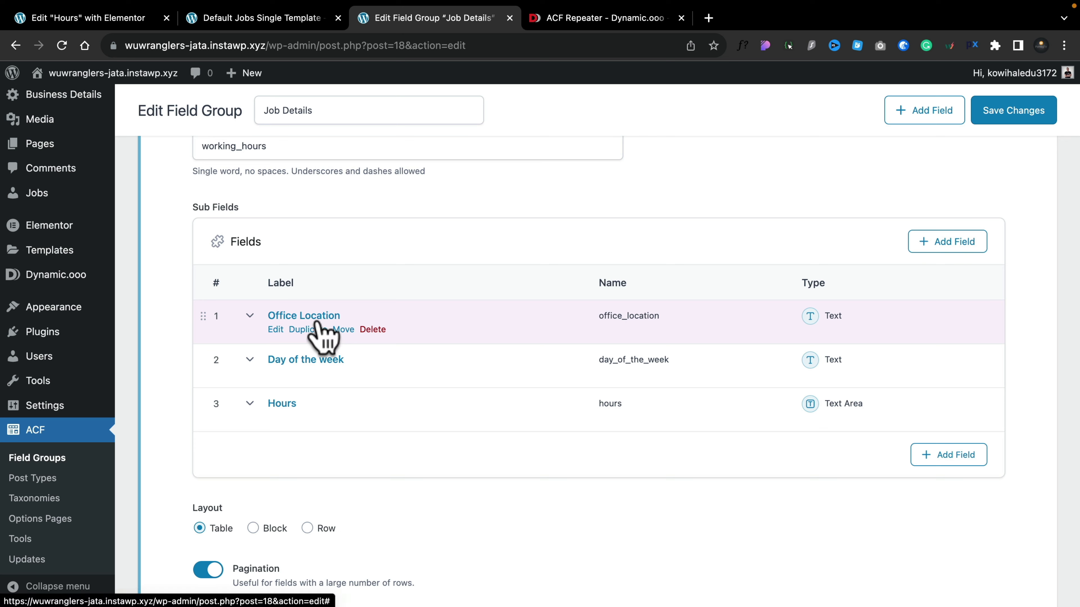
Step: Link the ACF Fields widget to Working Hours > Office Location, keeping the Text field type
click(118, 19)
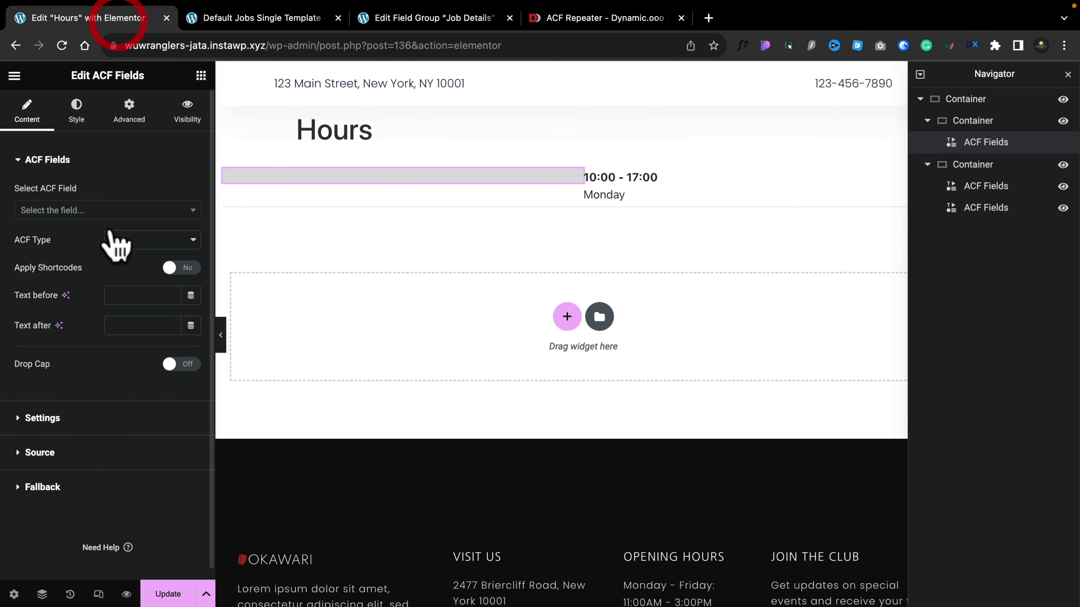
click(115, 210)
text(location)
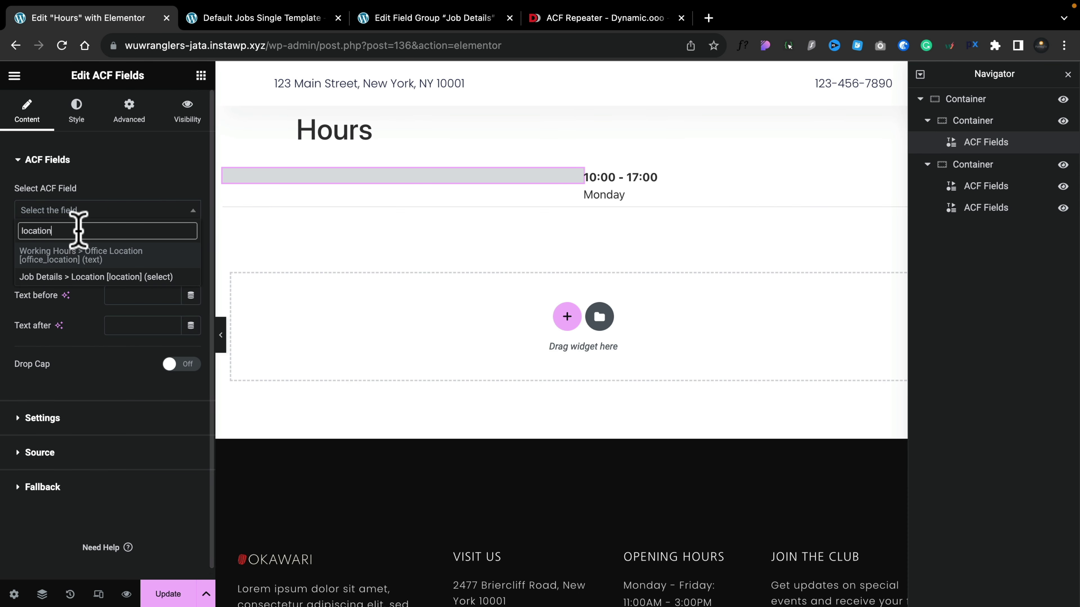
click(105, 258)
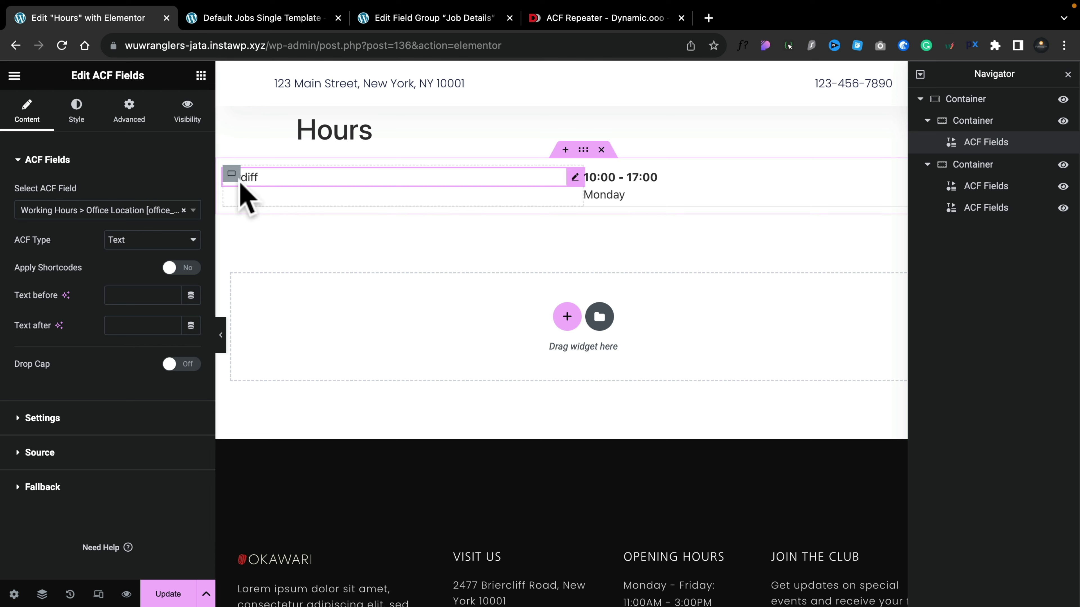
click(155, 234)
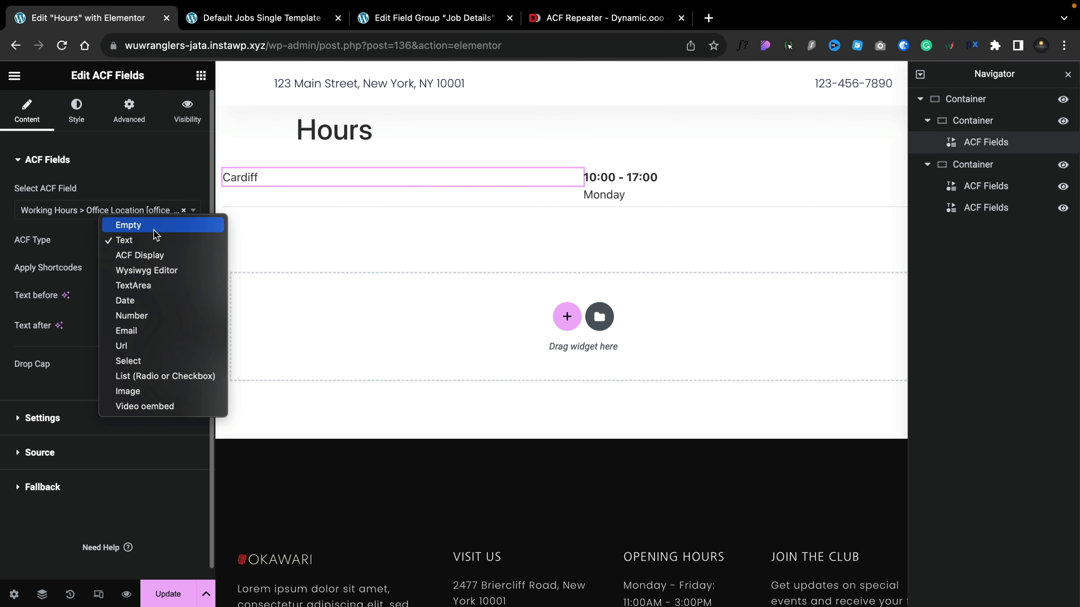
click(152, 239)
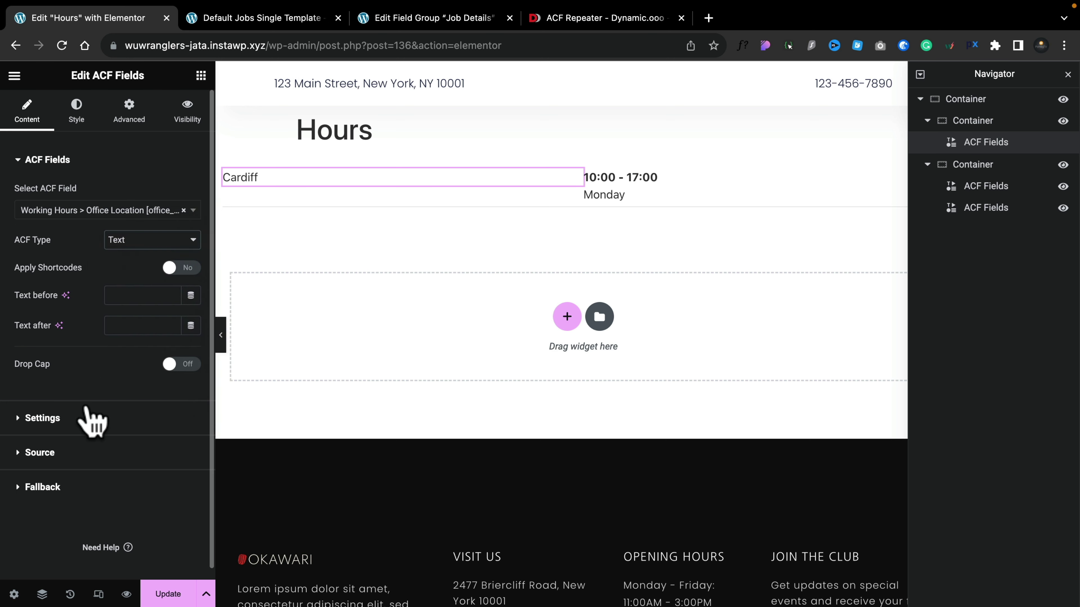
click(57, 421)
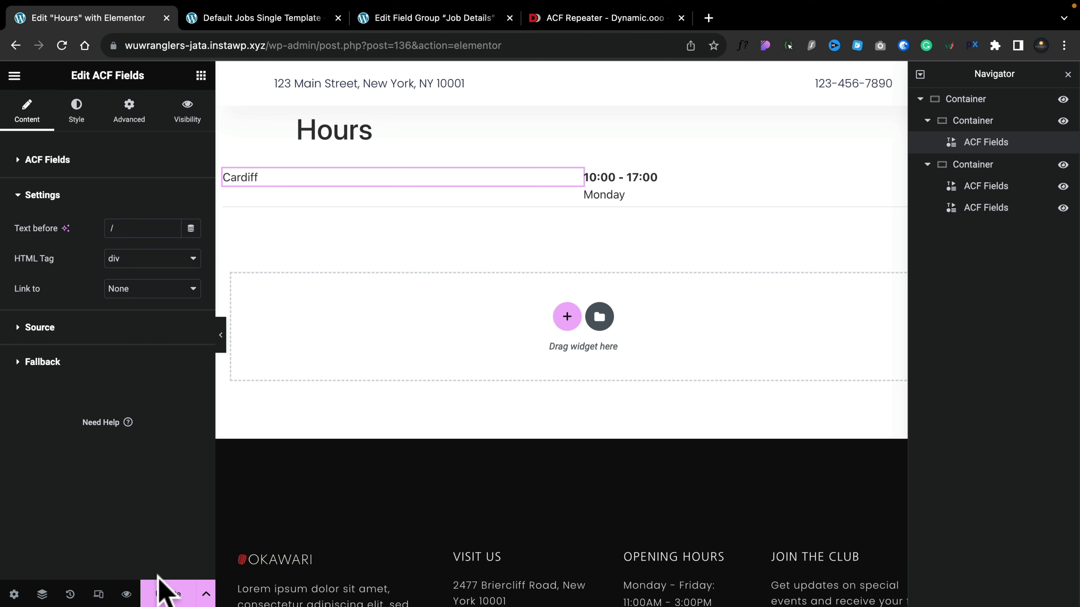
Step: Save the Hours template changes with Update
click(166, 594)
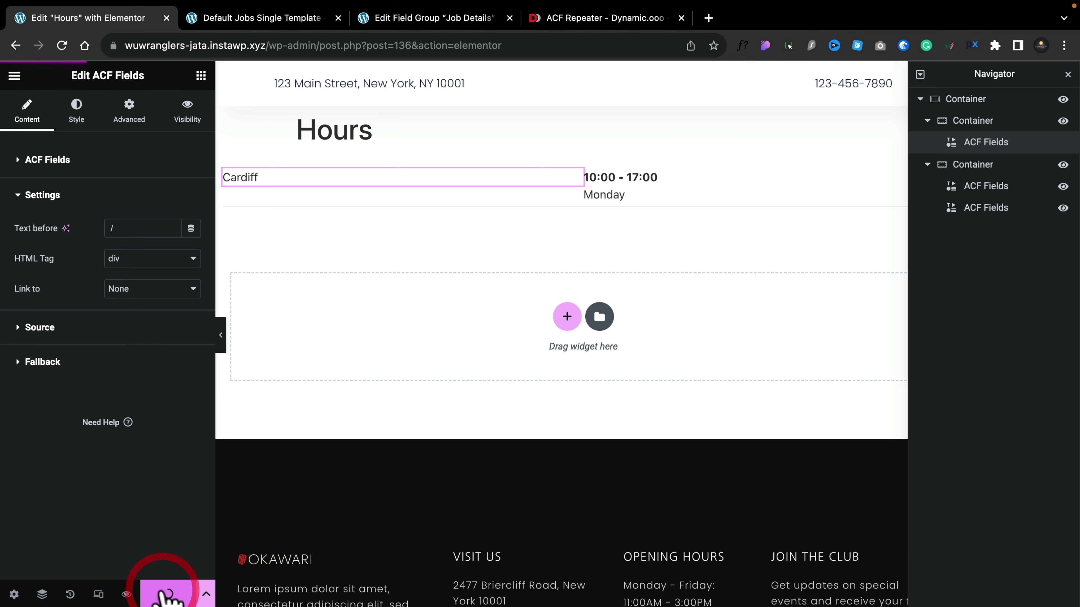